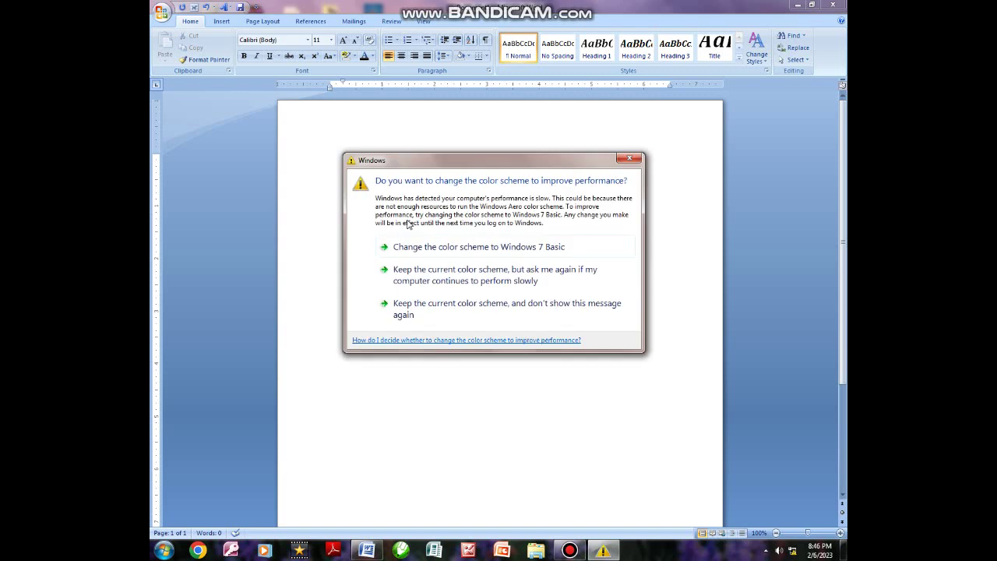
# - Dismiss the color scheme prompt and enter "This is computer" in the blank document
pyautogui.click(628, 159)
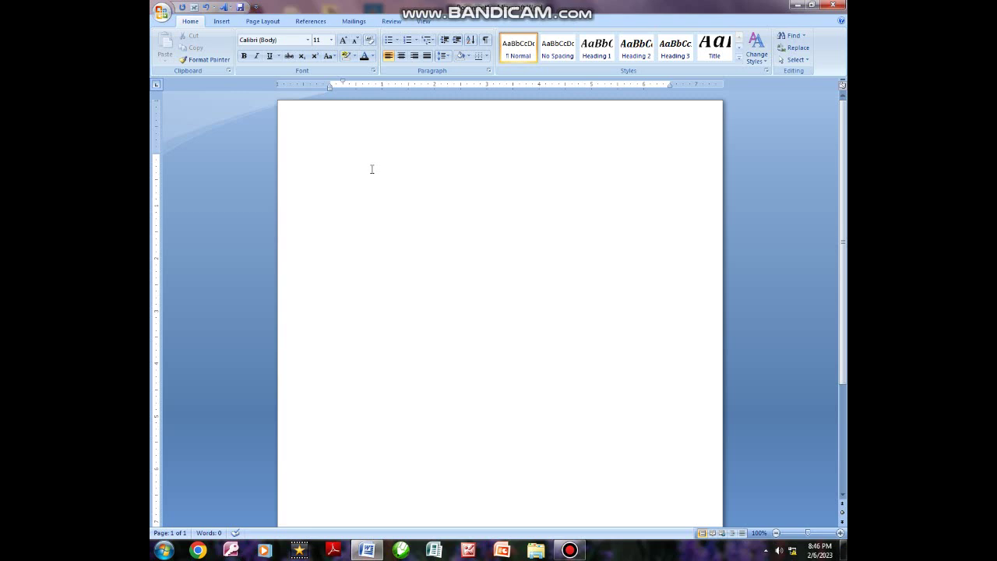
pyautogui.write('this is computer')
# - Enlarge the font of the "This is computer" line in increments up to size 48
pyautogui.moveTo(407, 158); pyautogui.dragTo(350, 158)
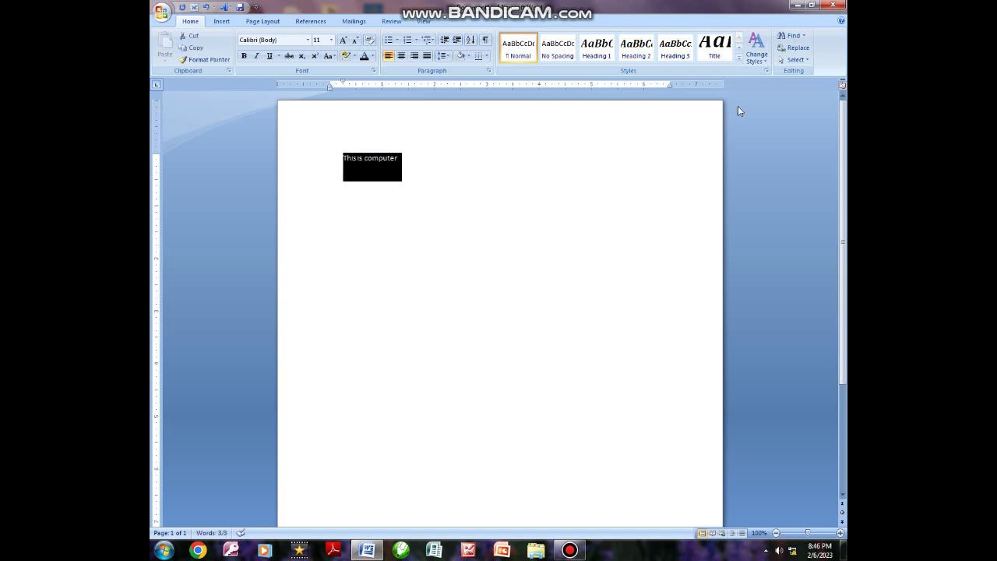
pyautogui.click(343, 44)
pyautogui.click(344, 45)
pyautogui.click(345, 45)
pyautogui.click(345, 45)
pyautogui.click(345, 45)
pyautogui.click(345, 45)
pyautogui.click(345, 45)
pyautogui.click(345, 46)
pyautogui.click(345, 45)
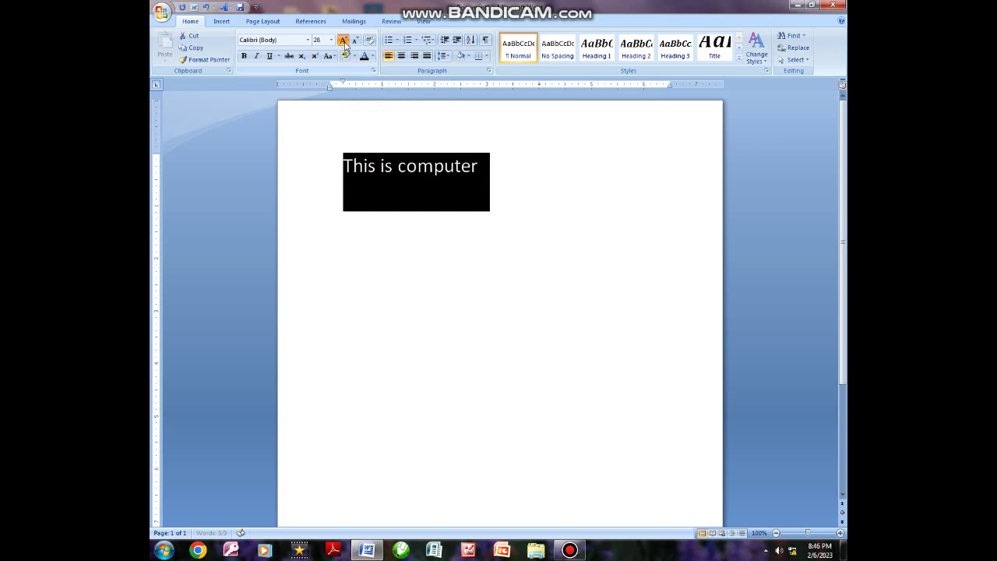
pyautogui.click(345, 46)
pyautogui.click(345, 45)
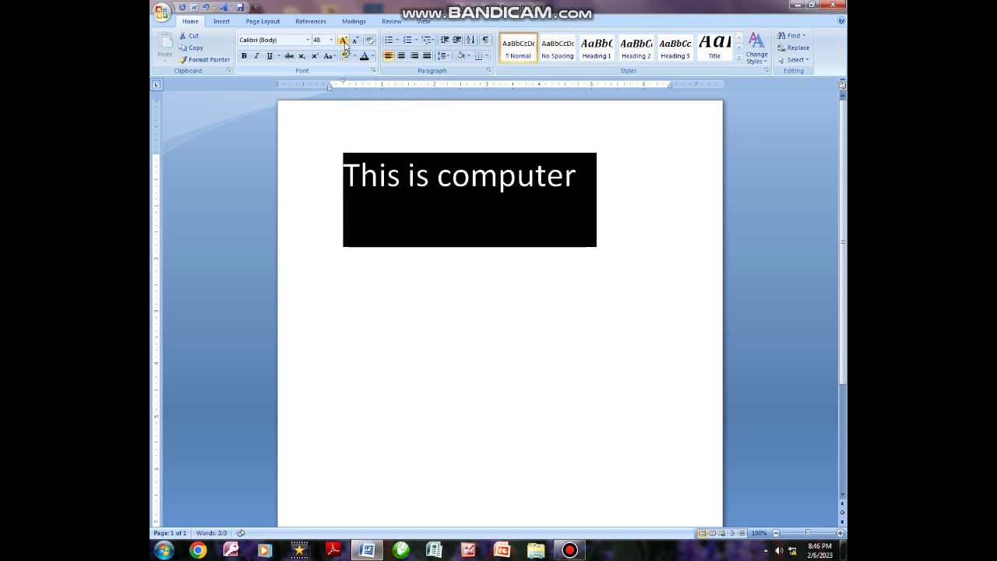
pyautogui.click(580, 182)
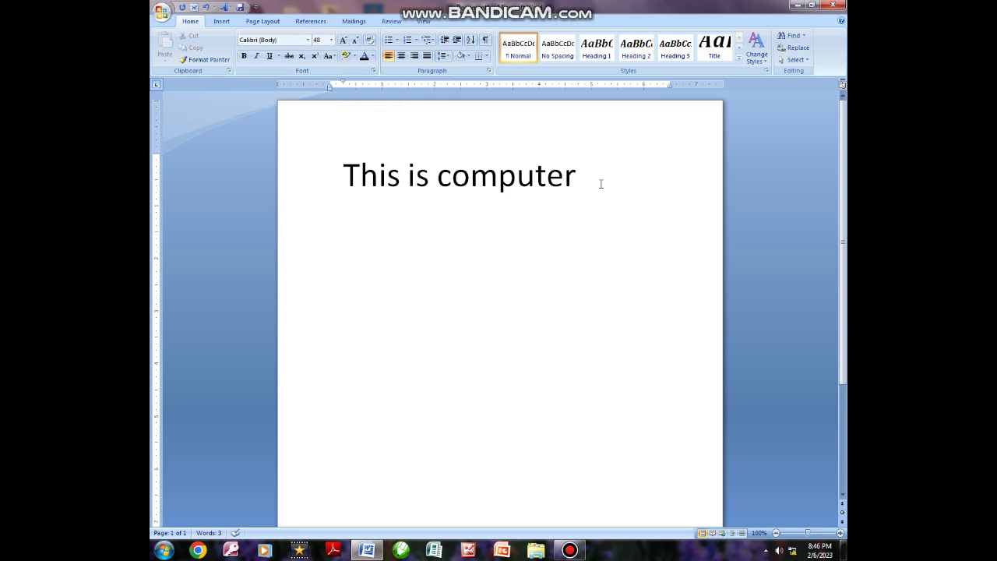
# - Shrink the font of the "This is computer" line in increments down to size 20
pyautogui.moveTo(590, 180); pyautogui.dragTo(350, 177)
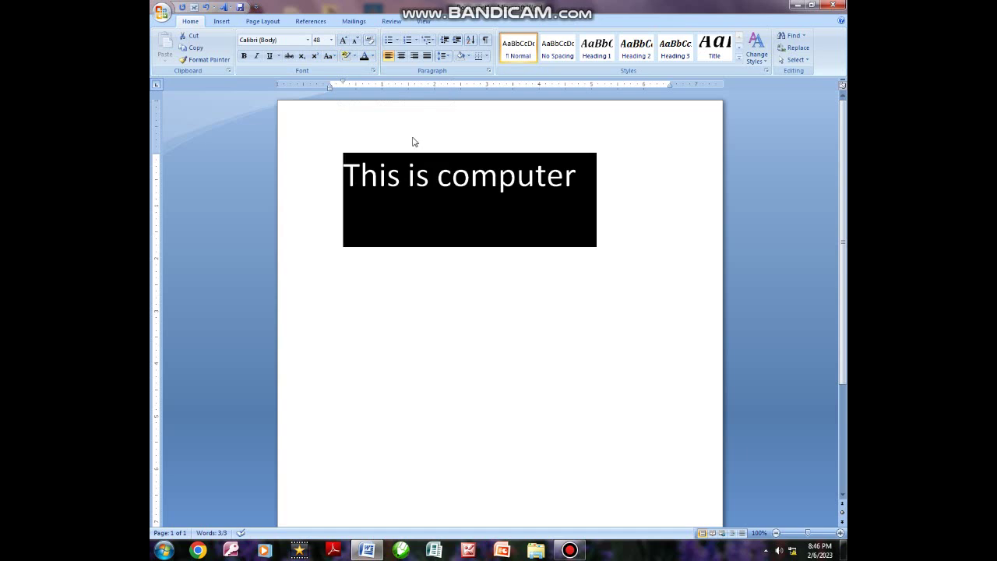
pyautogui.click(355, 40)
pyautogui.click(354, 41)
pyautogui.click(354, 41)
pyautogui.click(354, 41)
pyautogui.click(355, 41)
pyautogui.click(354, 41)
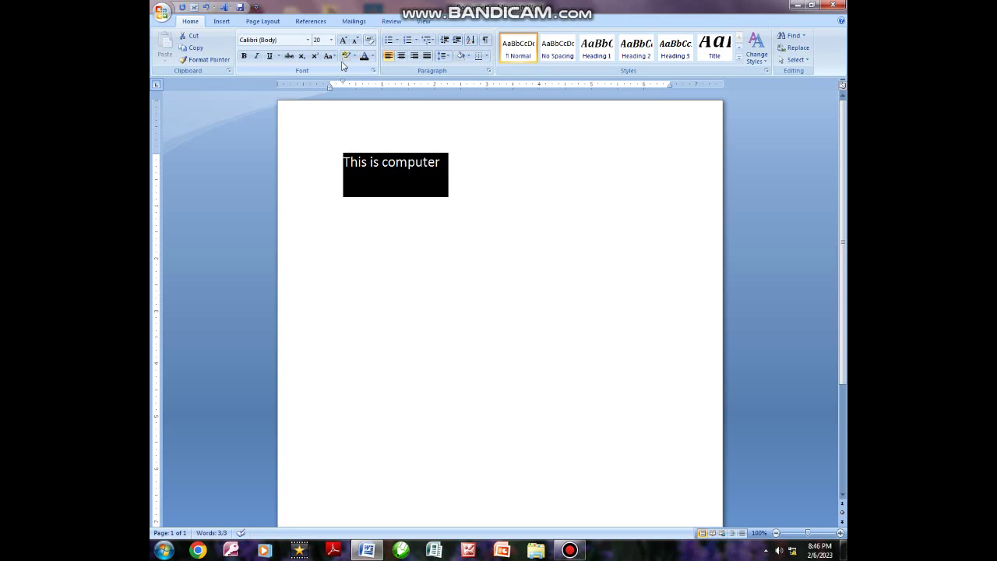
pyautogui.click(407, 163)
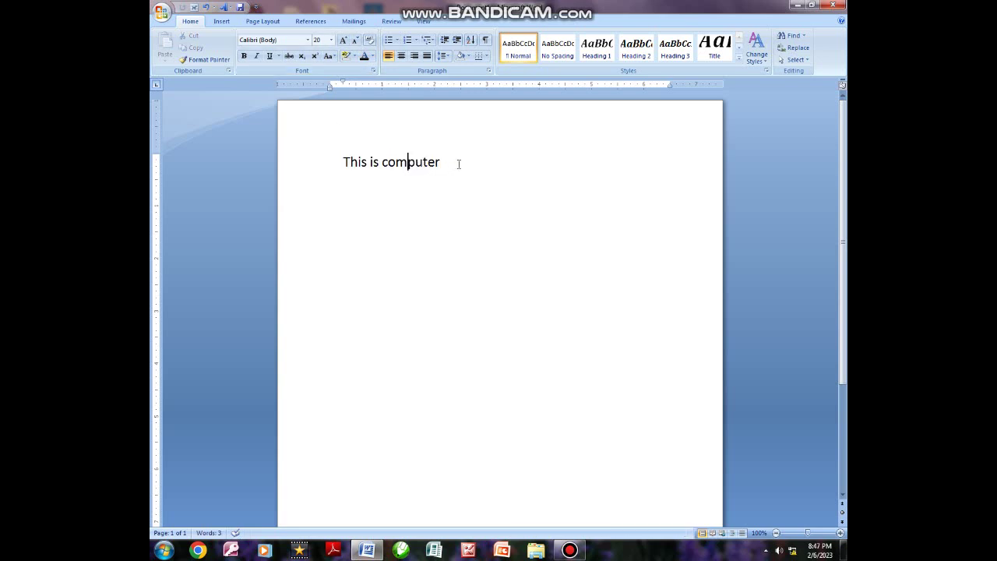
# - Set the font size of the whole "This is computer" line to 36
pyautogui.tripleClick(459, 164)
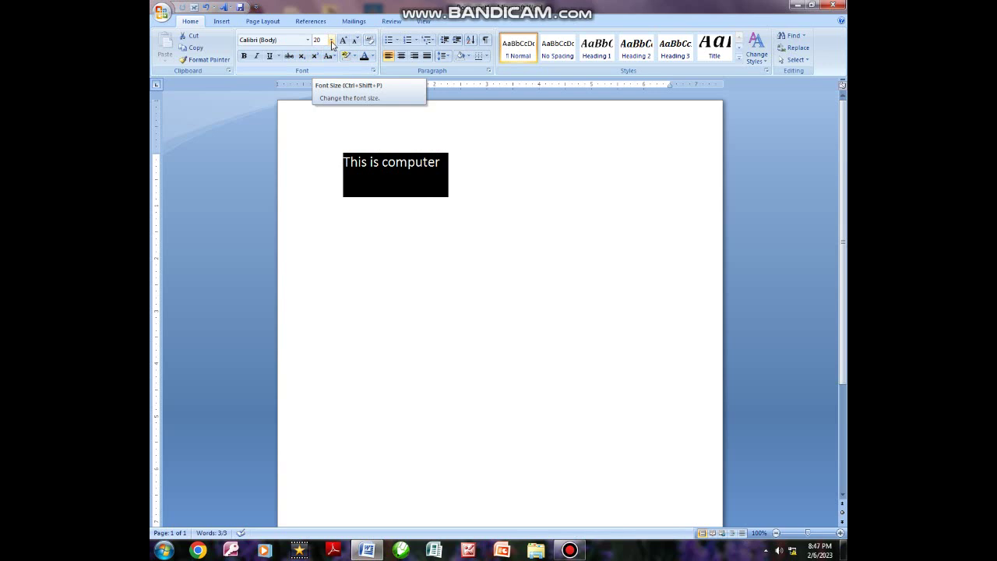
pyautogui.click(332, 43)
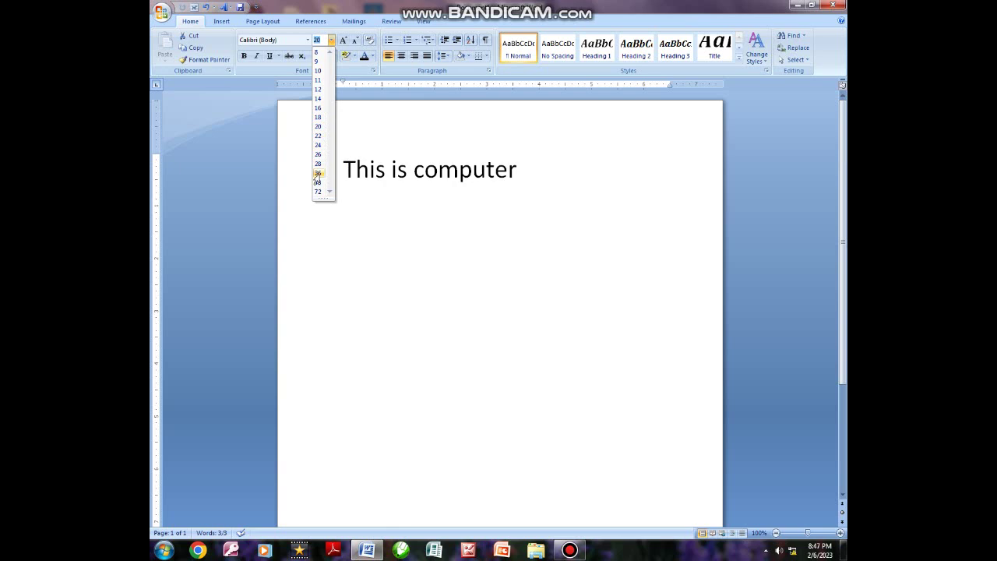
pyautogui.click(318, 174)
pyautogui.click(487, 172)
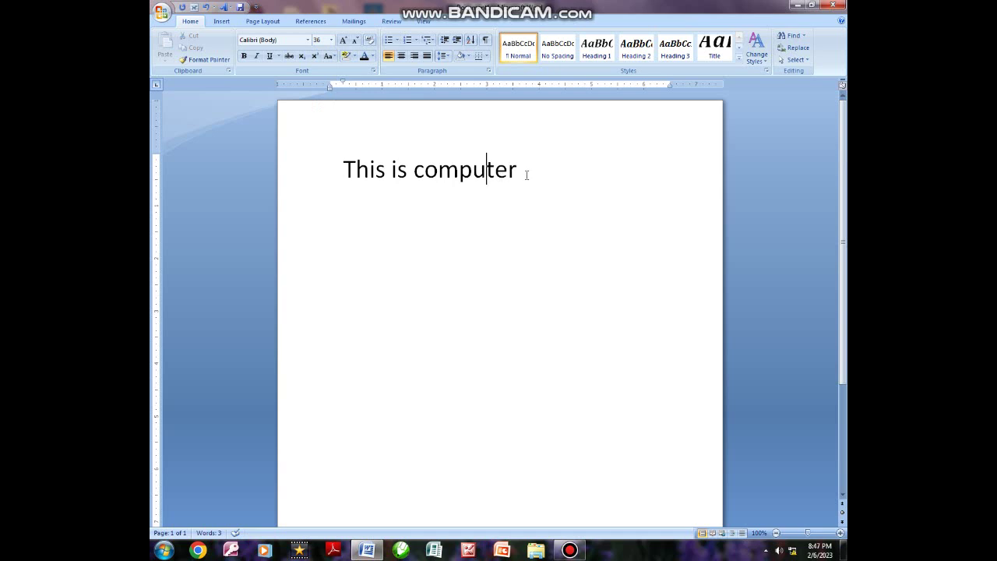
# - Change the font of the "This is computer" line to Monotype Corsiva
pyautogui.moveTo(524, 176); pyautogui.dragTo(342, 176)
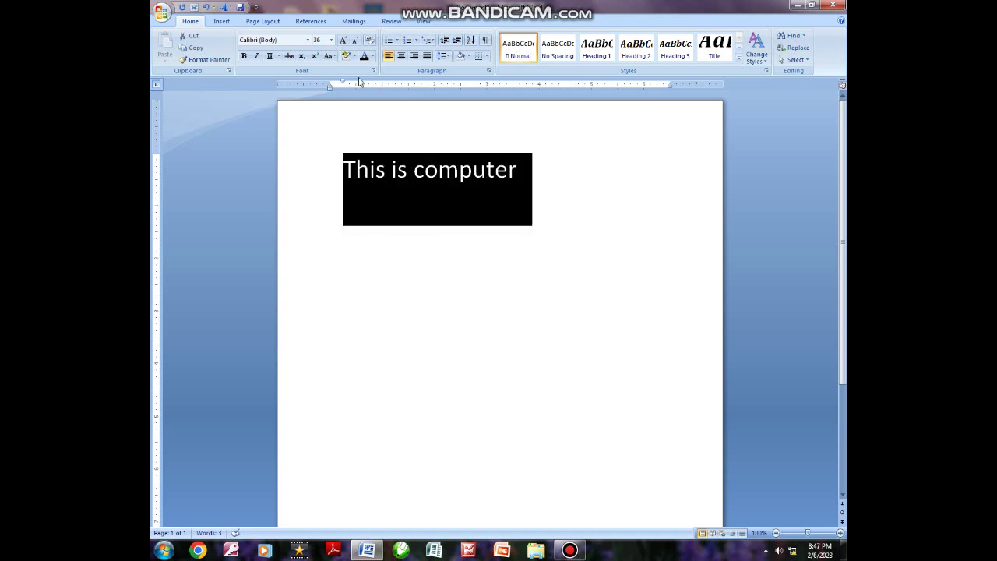
pyautogui.click(460, 169)
pyautogui.moveTo(535, 173); pyautogui.dragTo(343, 176)
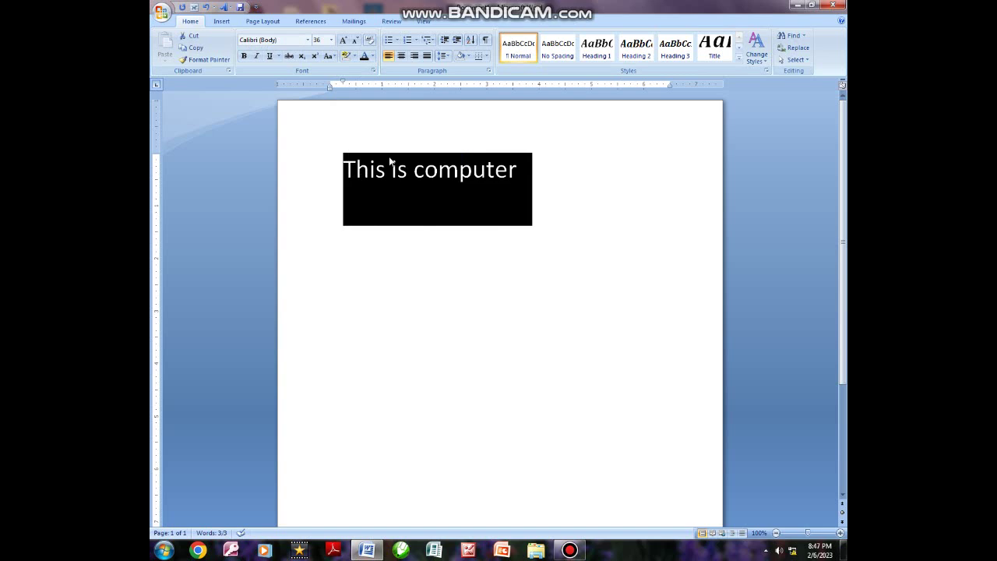
pyautogui.click(309, 43)
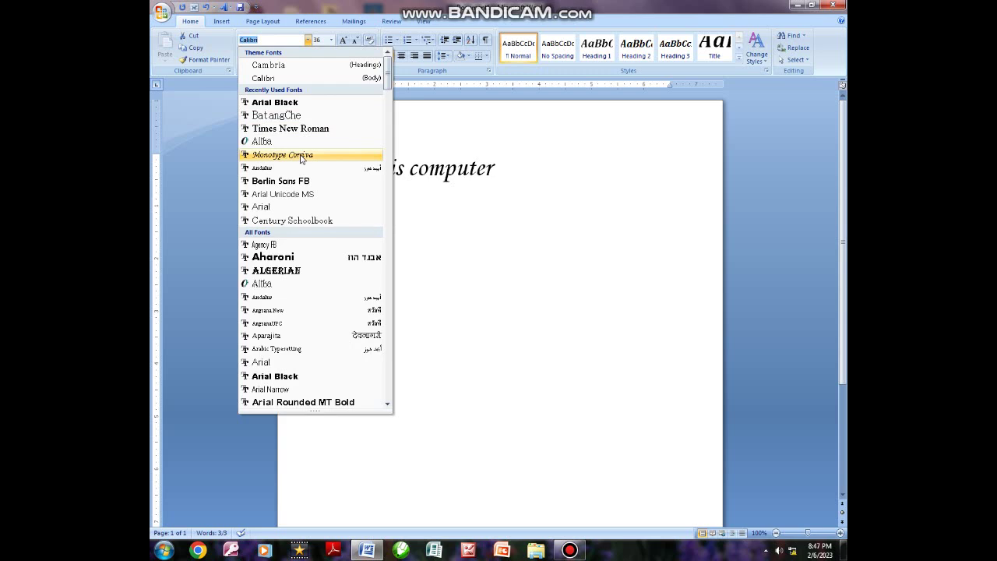
pyautogui.click(301, 155)
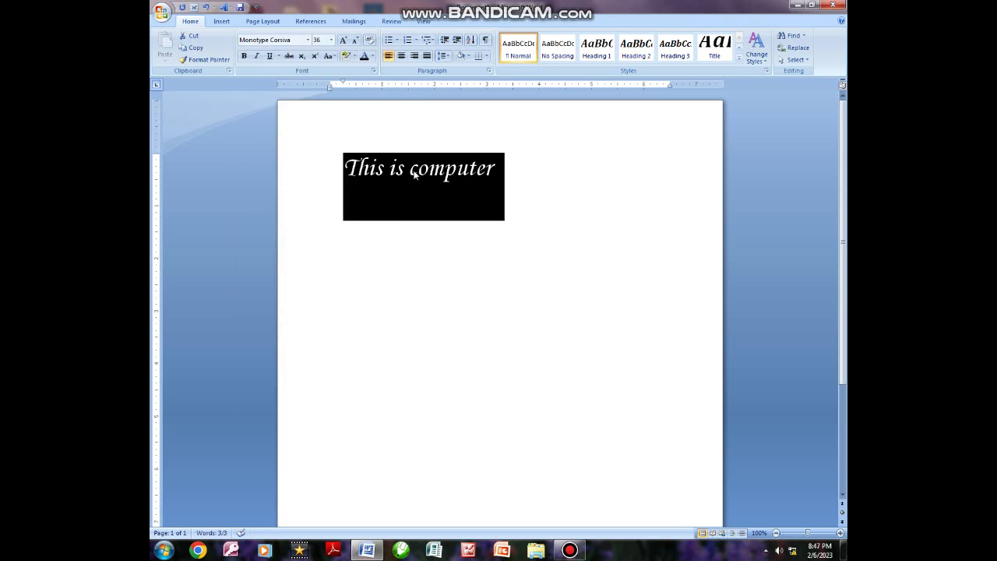
# - Change the font of the "This is computer" line to Algerian
pyautogui.click(307, 40)
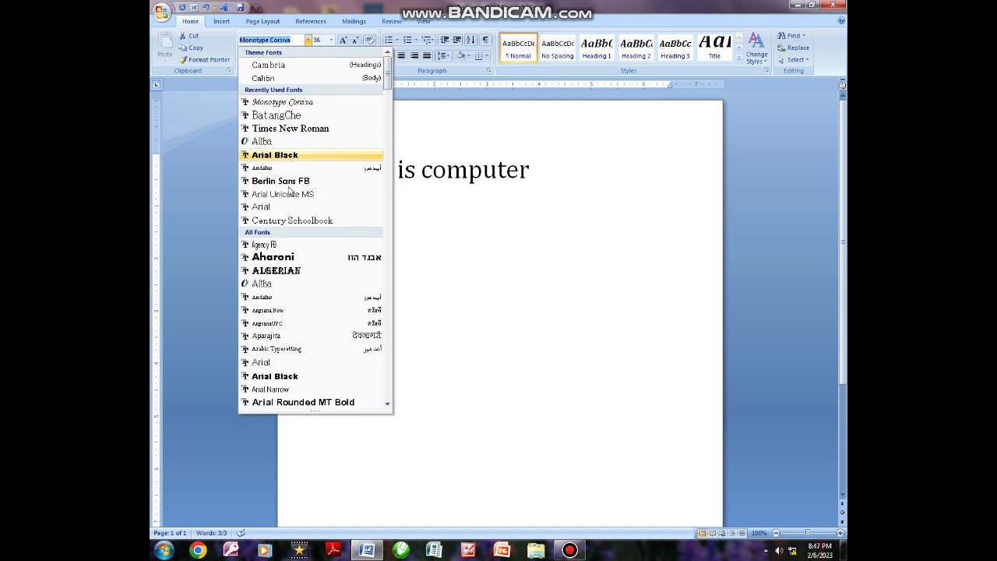
pyautogui.click(289, 273)
pyautogui.click(507, 230)
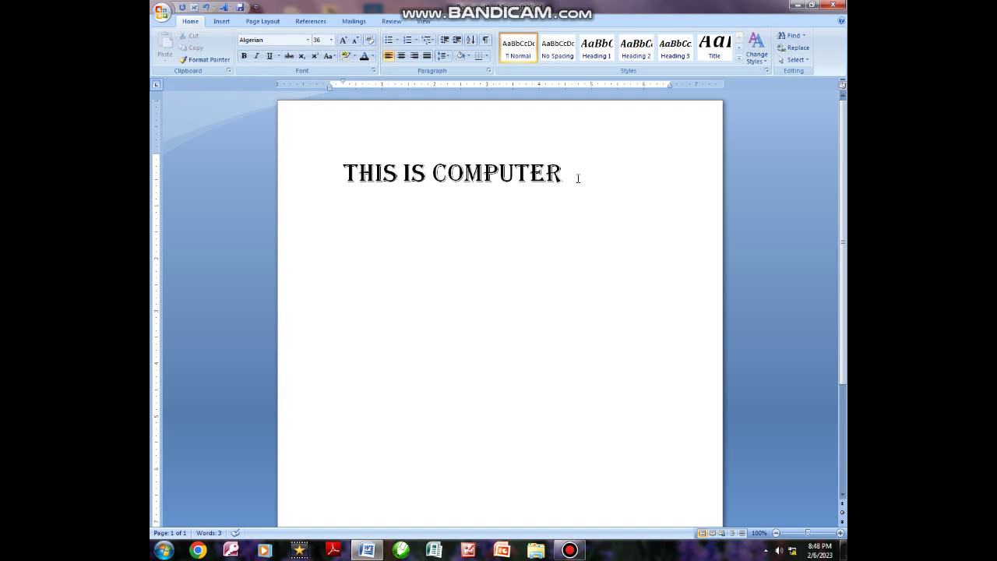
# - Change the font of the "This is computer" line to Arabic Typesetting
pyautogui.click(327, 163)
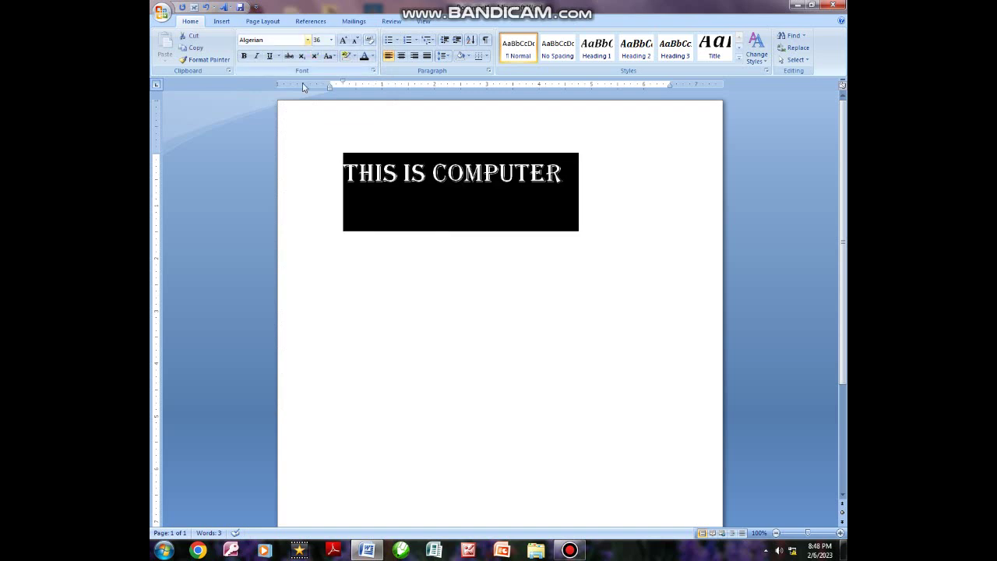
pyautogui.click(308, 40)
pyautogui.scroll(-4, 283, 314)
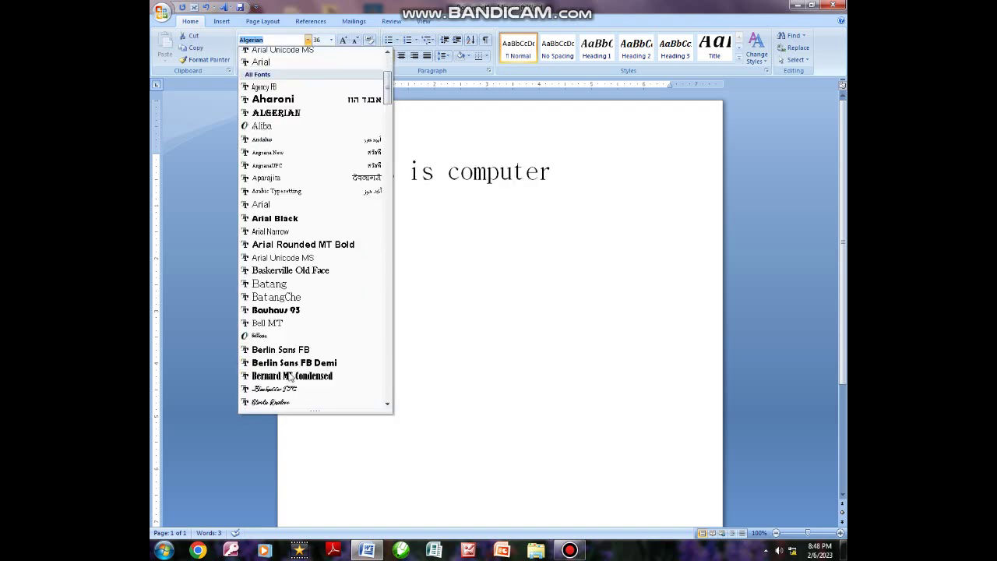
pyautogui.click(276, 191)
pyautogui.click(478, 180)
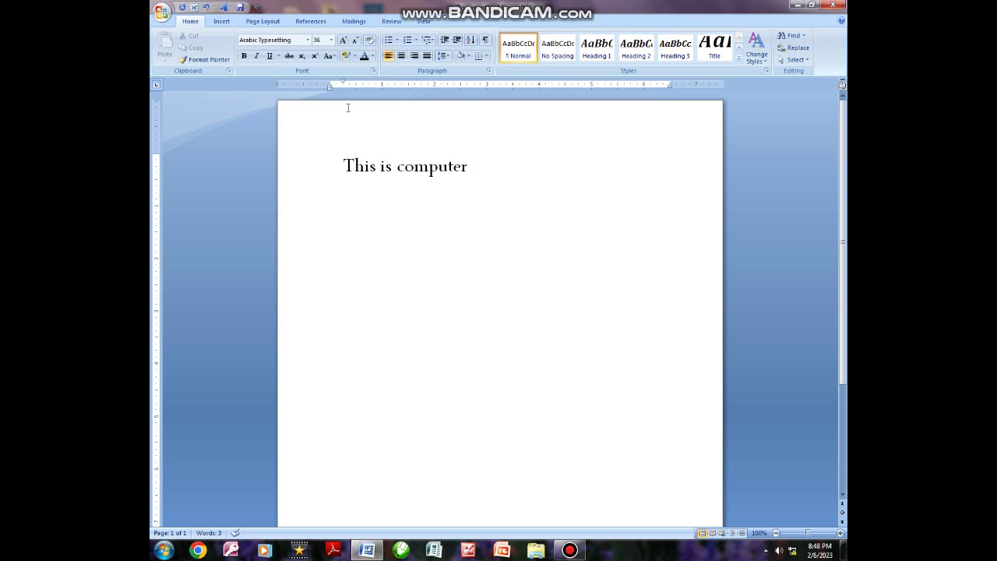
# - Browse the available fonts down to those starting with D, leaving the choice unmade
pyautogui.click(308, 40)
pyautogui.scroll(-10, 303, 327)
pyautogui.scroll(-3, 303, 327)
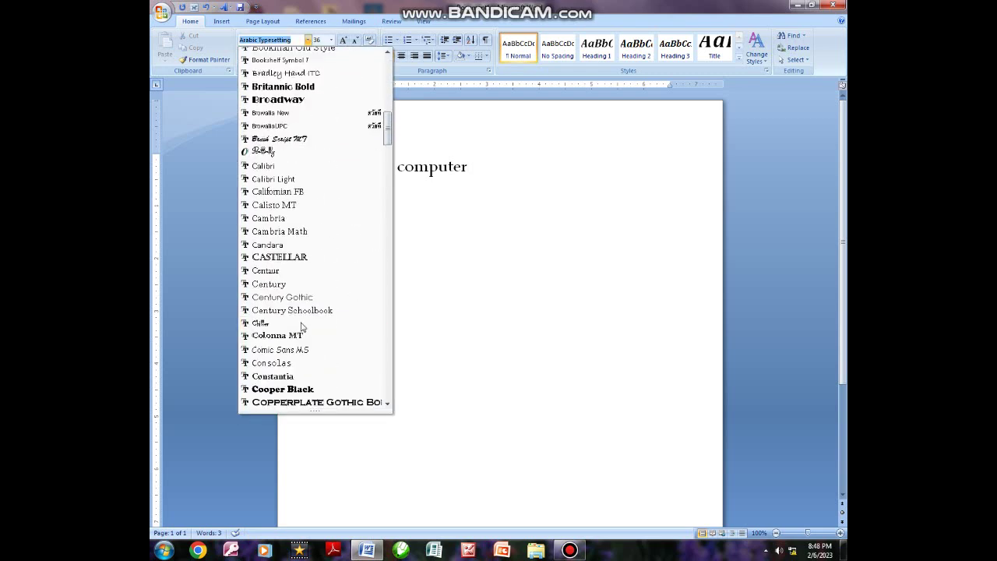
pyautogui.scroll(-5, 302, 327)
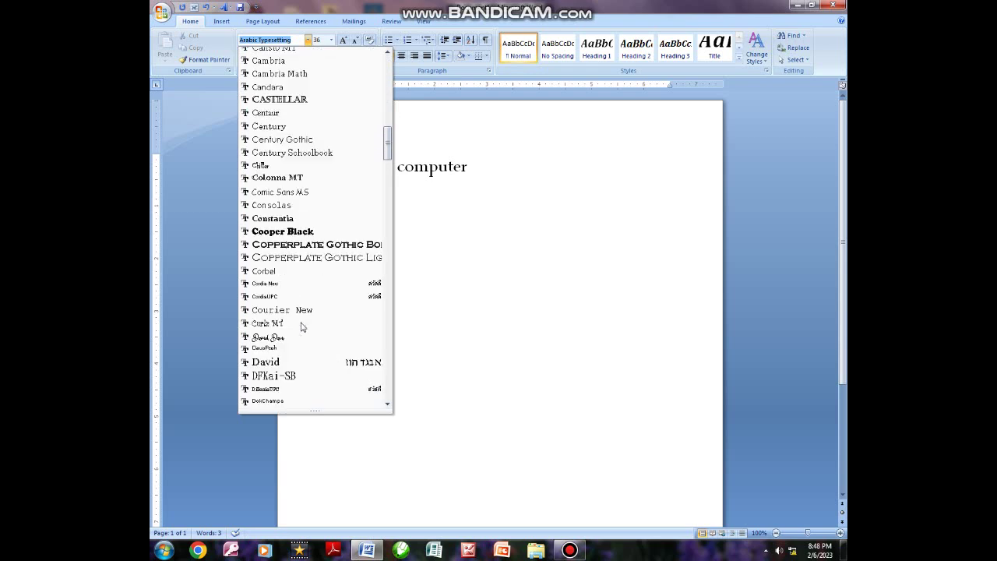
pyautogui.click(445, 255)
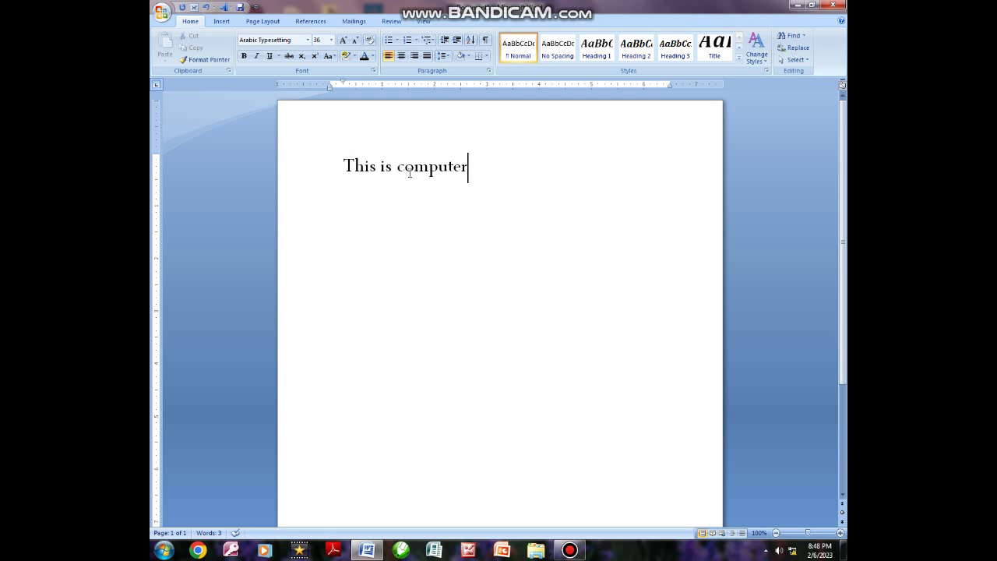
# - Set the font color of the whole "This is computer" line to the standard red
pyautogui.click(639, 163)
pyautogui.tripleClick(476, 171)
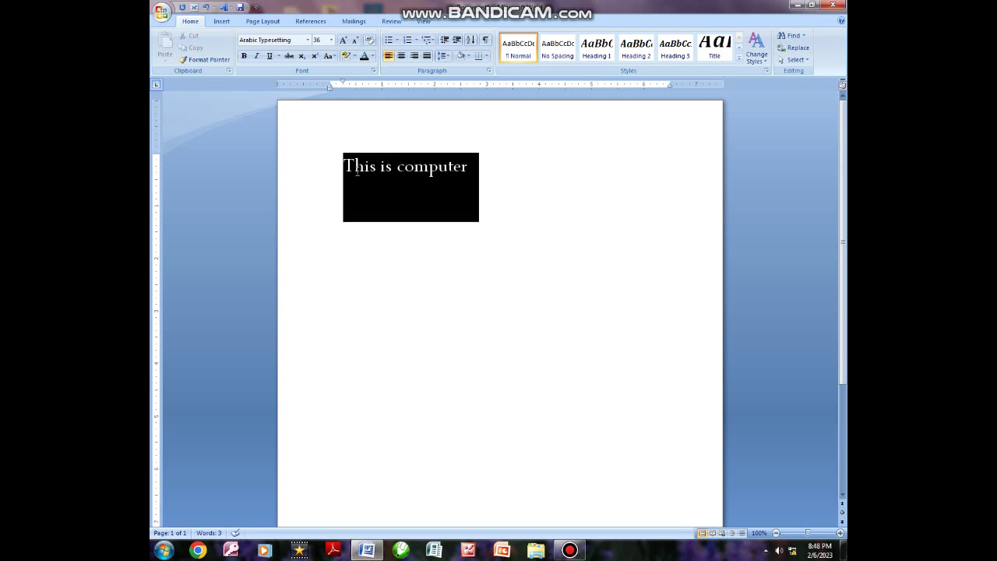
pyautogui.click(497, 165)
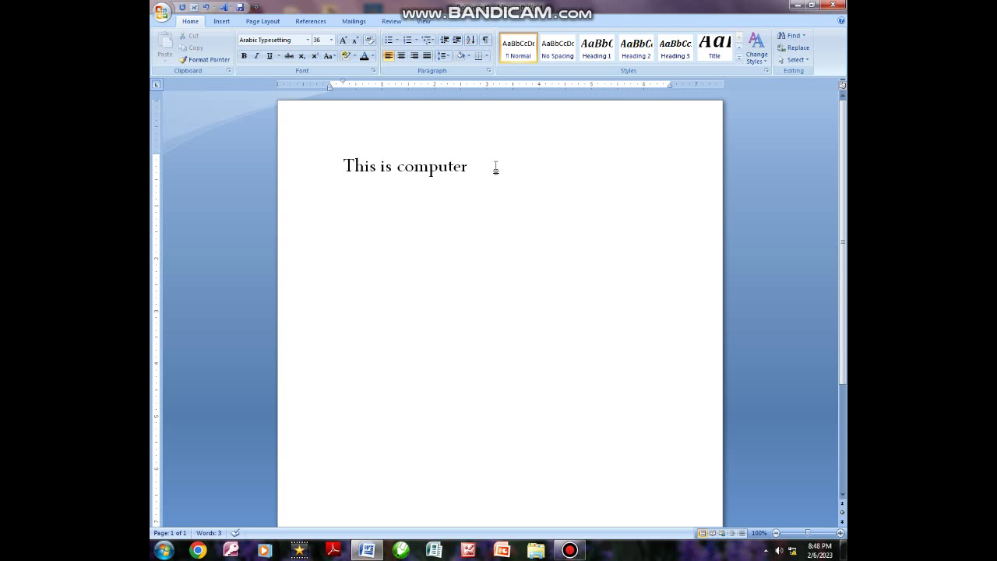
pyautogui.hotkey('ctrl', 'a')
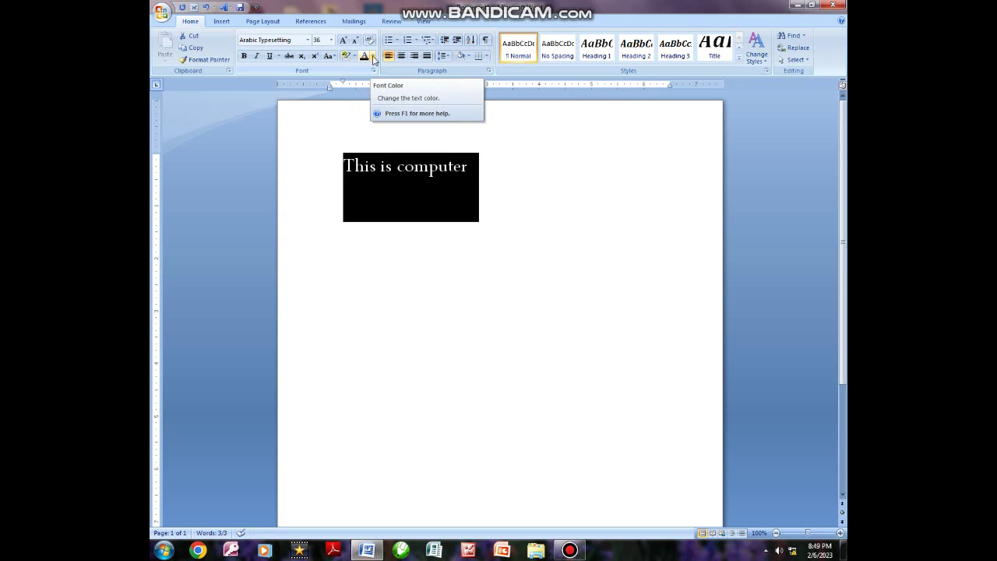
pyautogui.click(373, 60)
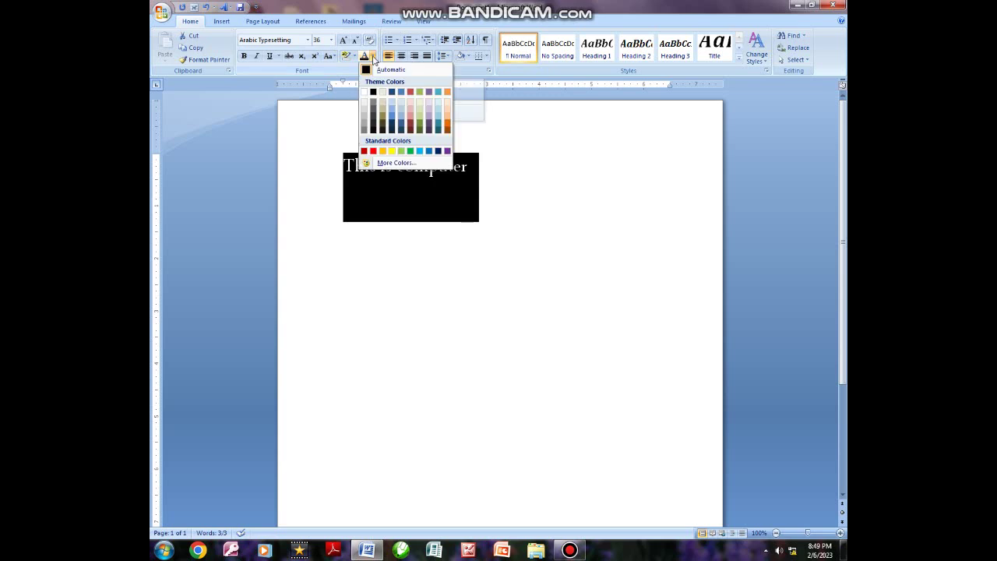
pyautogui.click(374, 151)
pyautogui.click(489, 179)
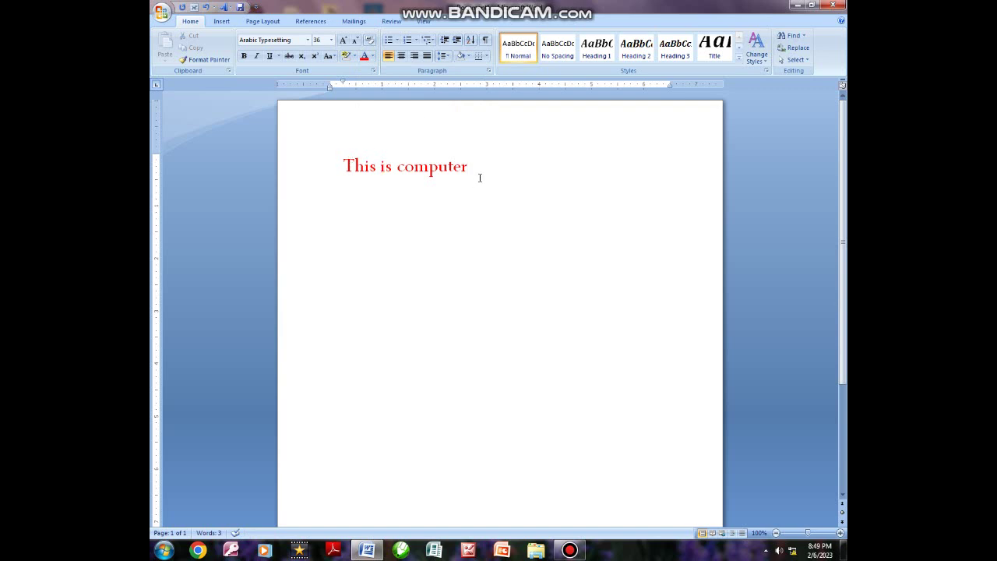
# - Center the "This is computer" line on the page, then align it to the right margin
pyautogui.moveTo(482, 169); pyautogui.dragTo(343, 167)
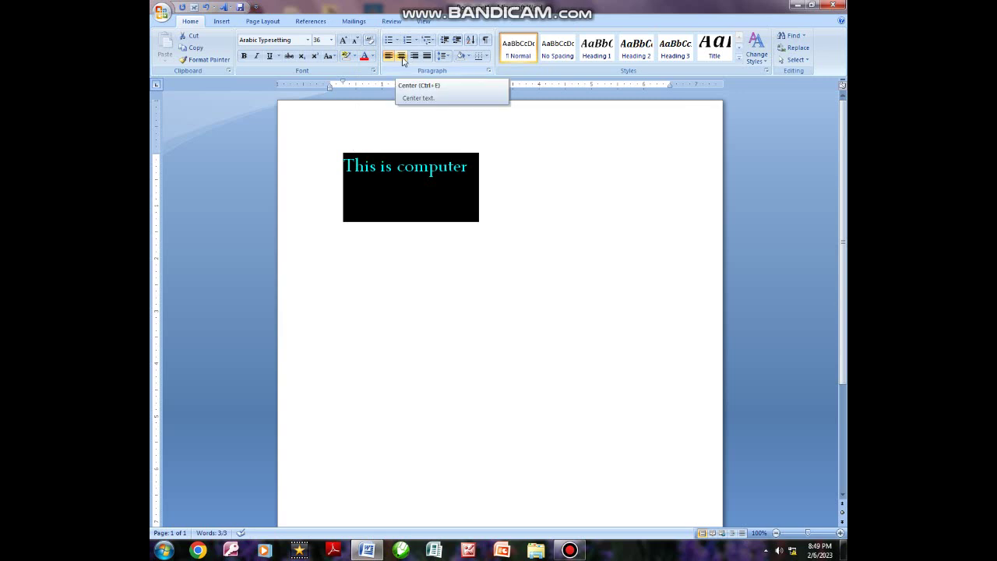
pyautogui.click(402, 58)
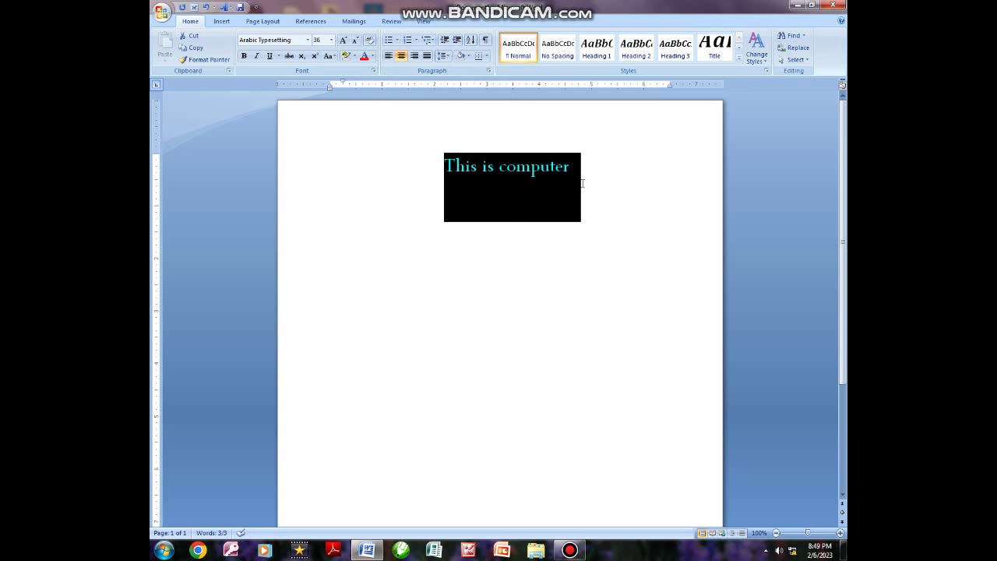
pyautogui.click(415, 57)
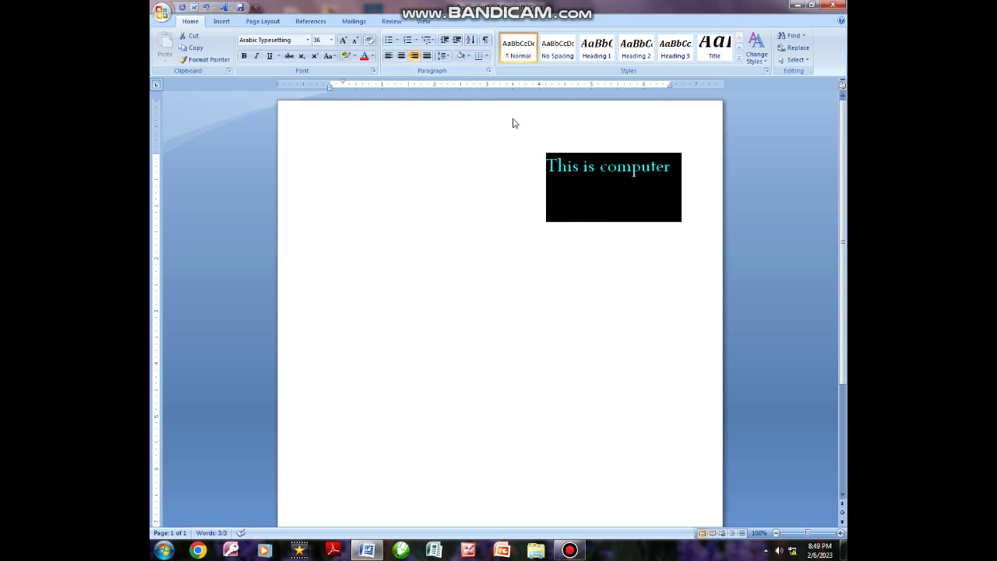
pyautogui.click(642, 178)
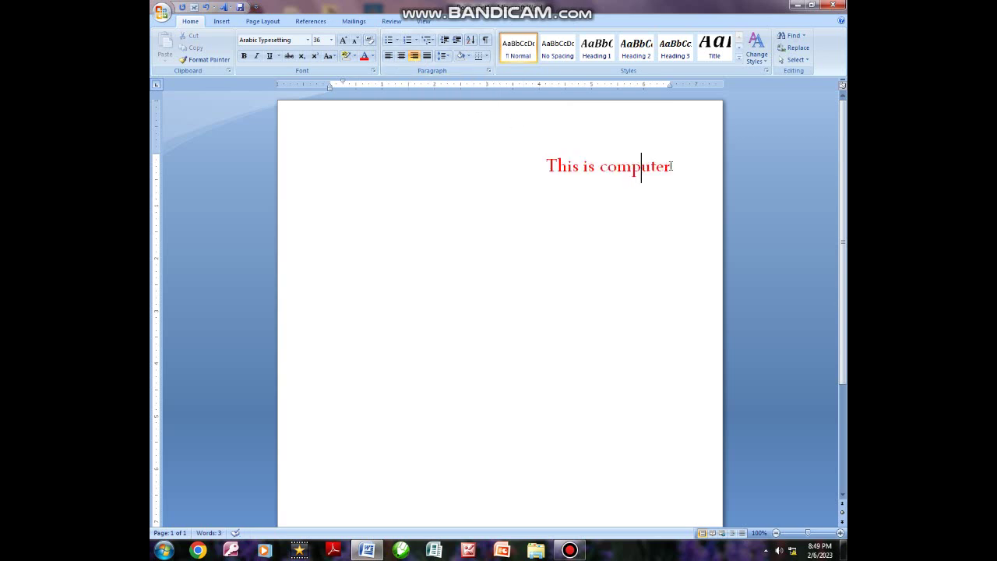
# - Align the "This is computer" line to the left margin
pyautogui.moveTo(671, 165); pyautogui.dragTo(546, 168)
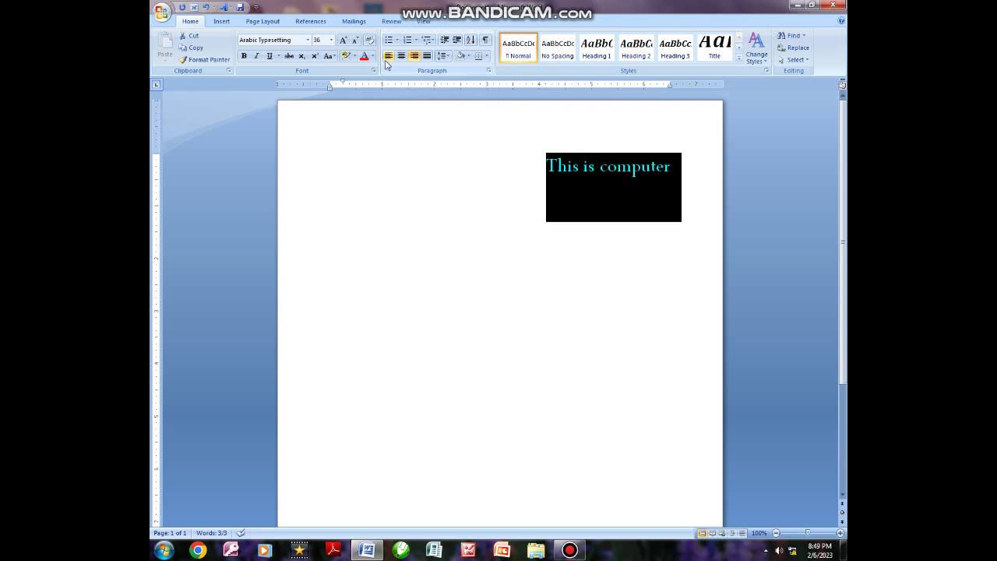
pyautogui.click(388, 57)
pyautogui.click(413, 169)
pyautogui.click(469, 169)
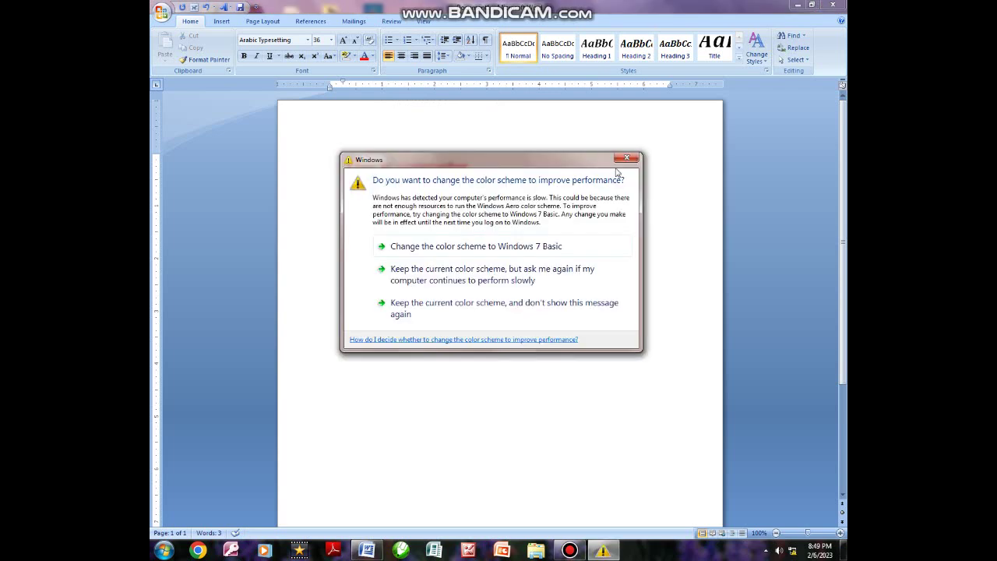
# - Dismiss the Windows color scheme prompt and make the whole "This is computer" line bold
pyautogui.click(628, 162)
pyautogui.hotkey('ctrl', 'a')
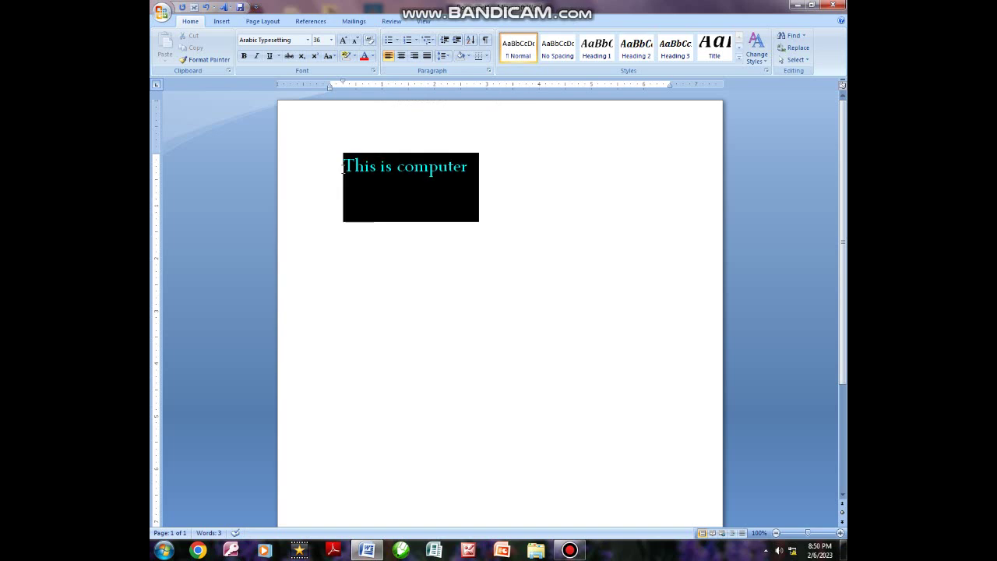
pyautogui.click(244, 57)
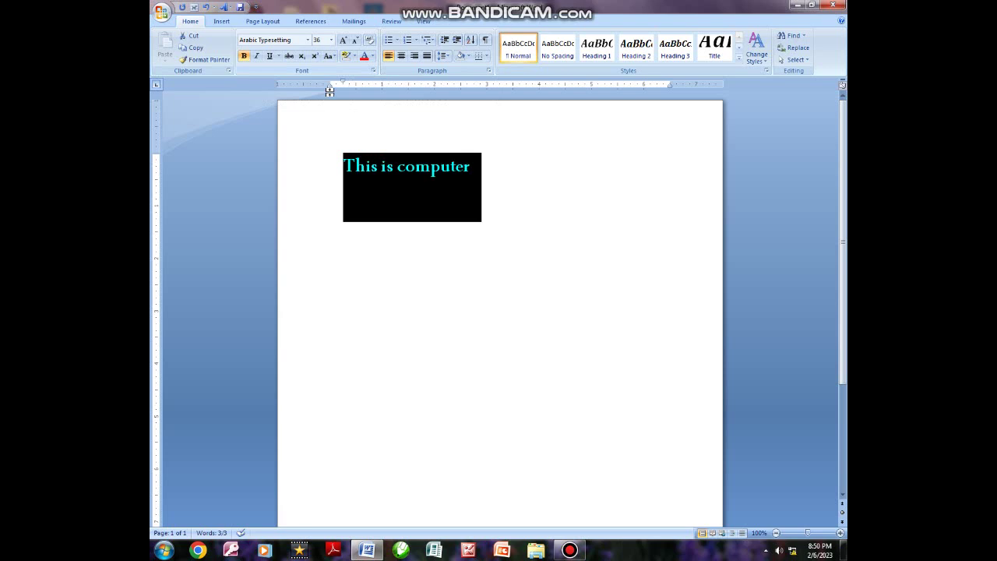
pyautogui.click(415, 167)
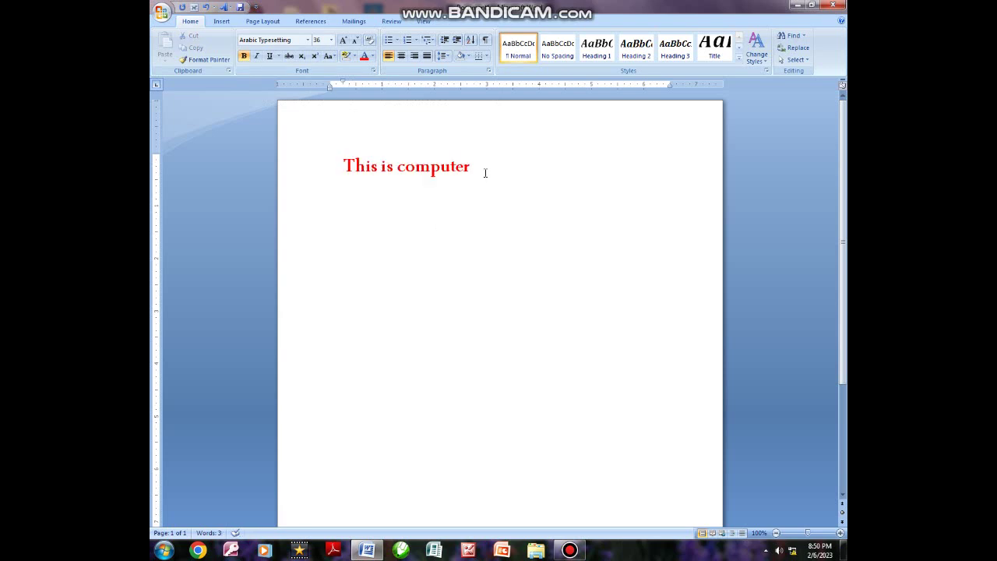
# - Add italic and underline to the whole "This is computer" line
pyautogui.moveTo(479, 167); pyautogui.dragTo(244, 117)
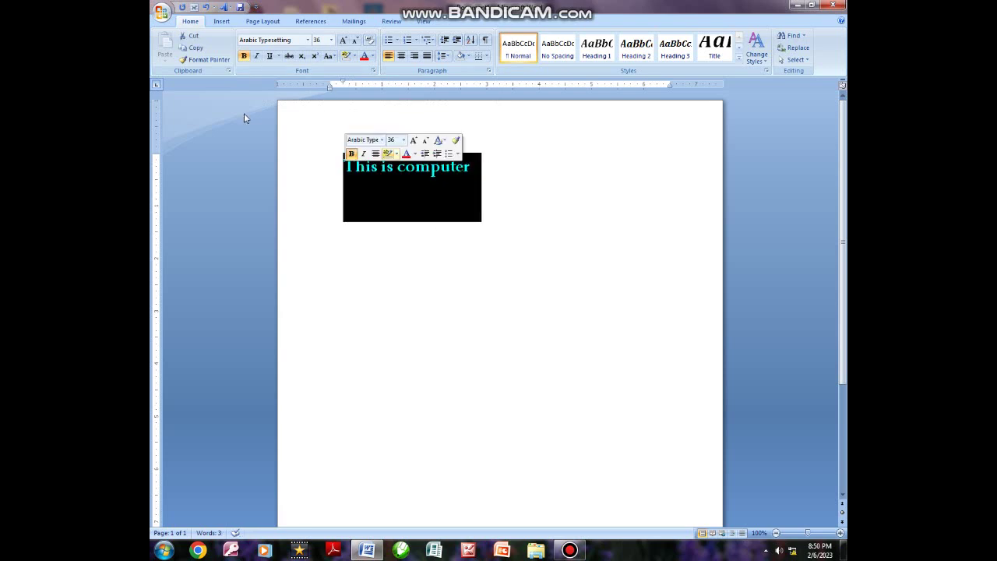
pyautogui.click(257, 56)
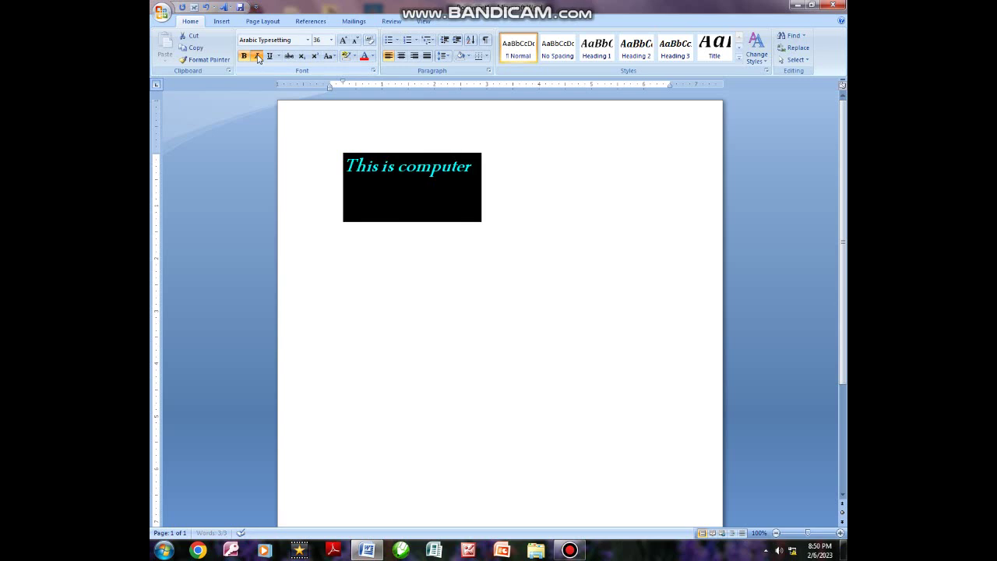
pyautogui.click(269, 58)
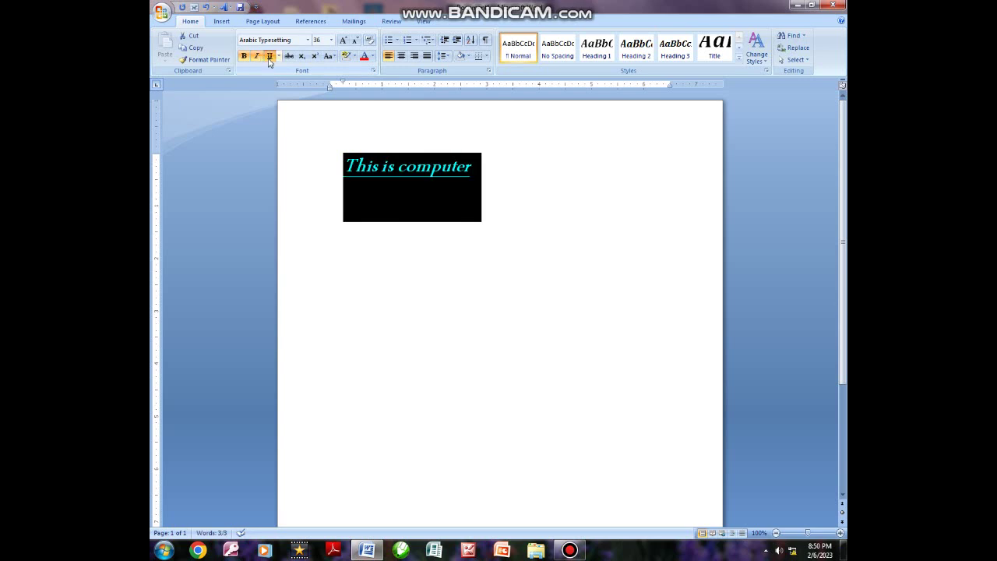
# - Remove the underline, italic and bold formatting from the "This is computer" line
pyautogui.click(270, 57)
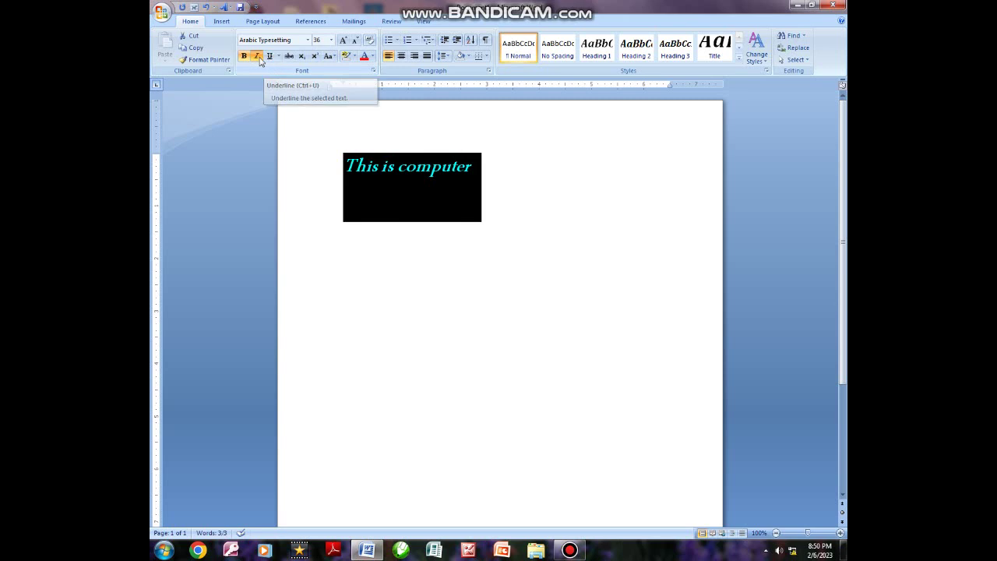
pyautogui.click(258, 59)
pyautogui.click(243, 56)
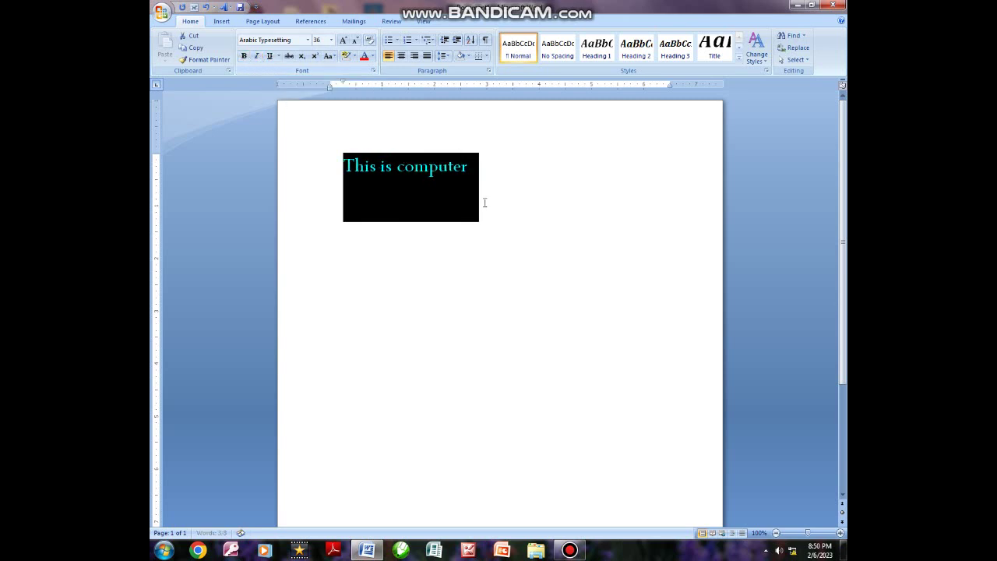
pyautogui.click(482, 173)
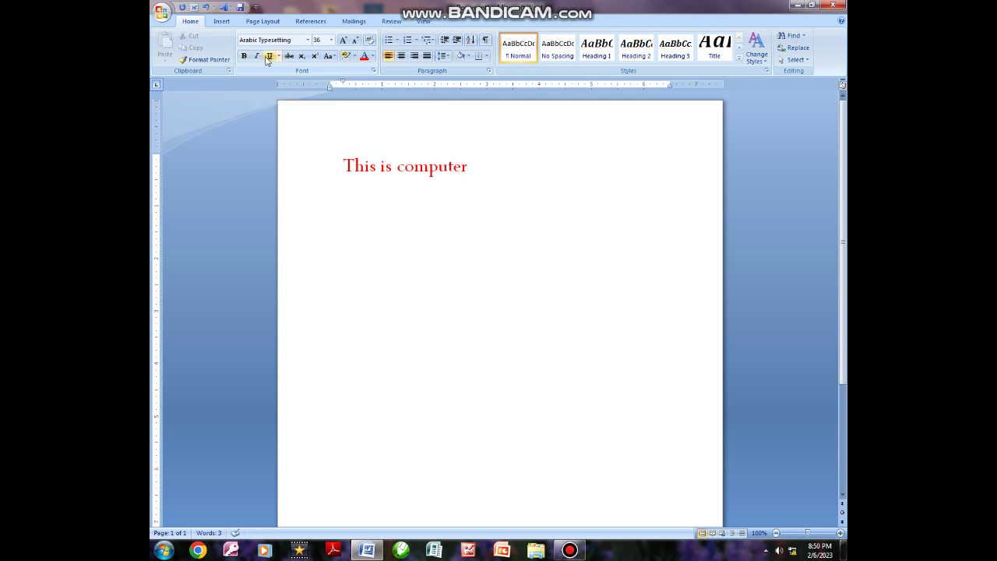
# - Turn bold on for the "This is computer" line and switch it back off
pyautogui.tripleClick(345, 165)
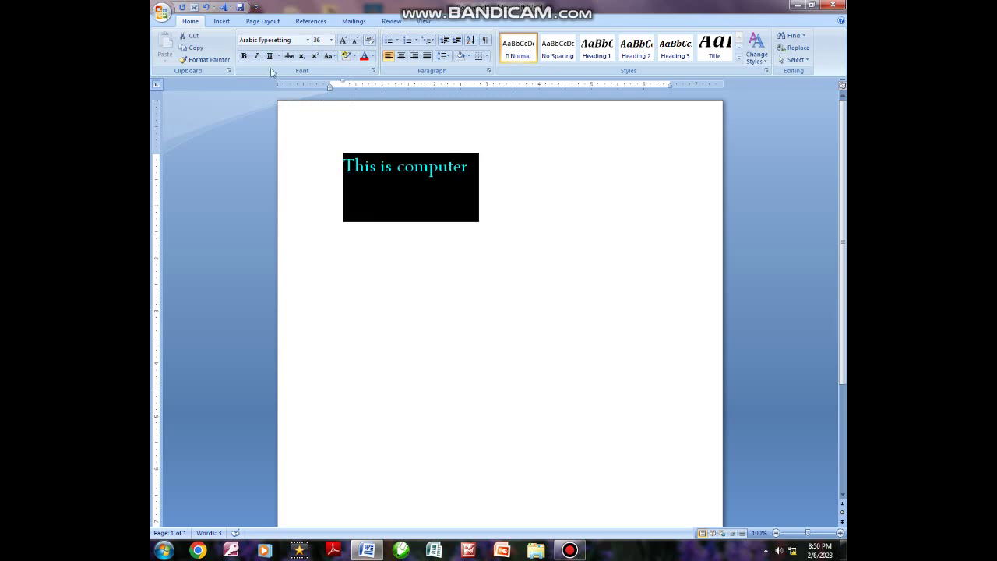
pyautogui.click(244, 56)
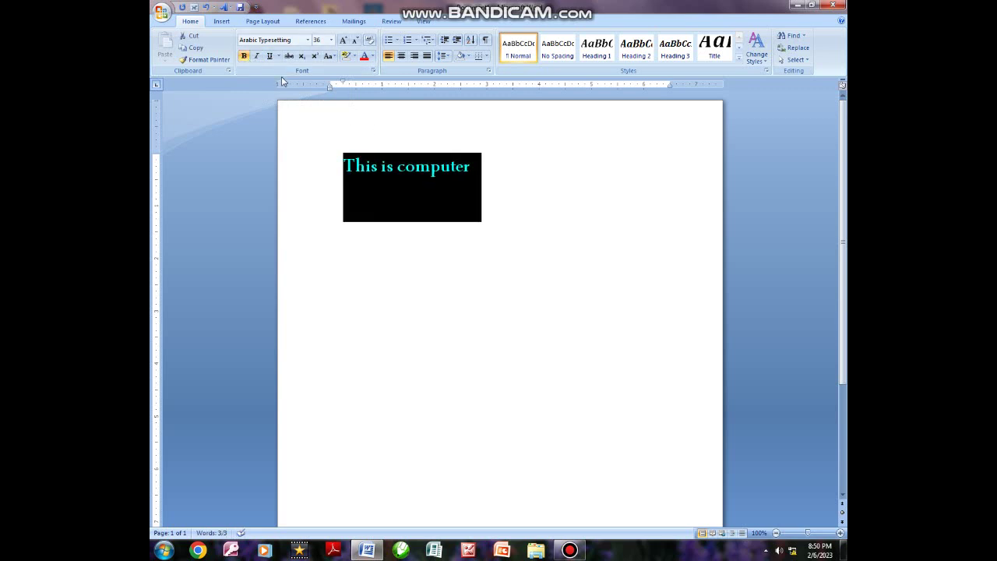
pyautogui.click(243, 56)
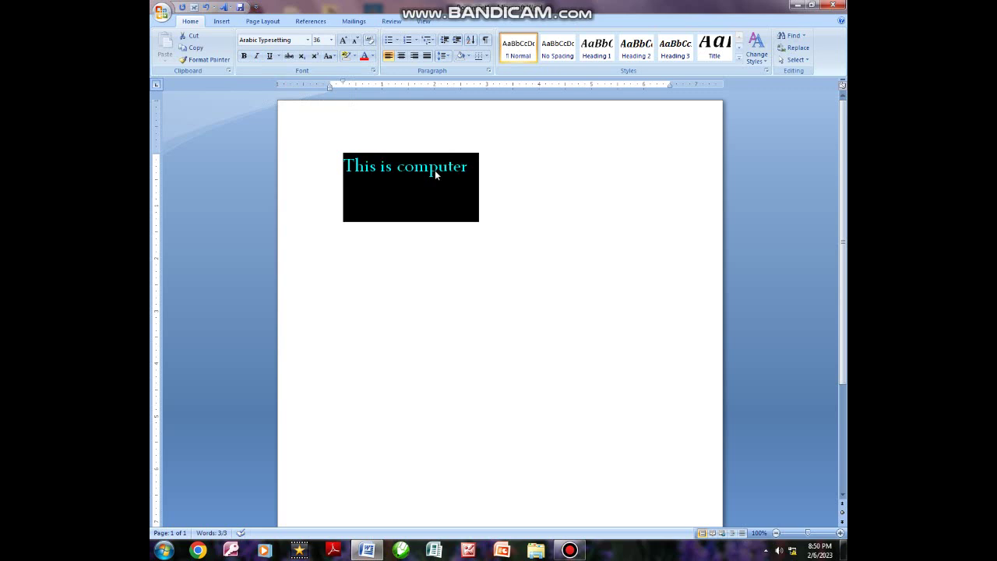
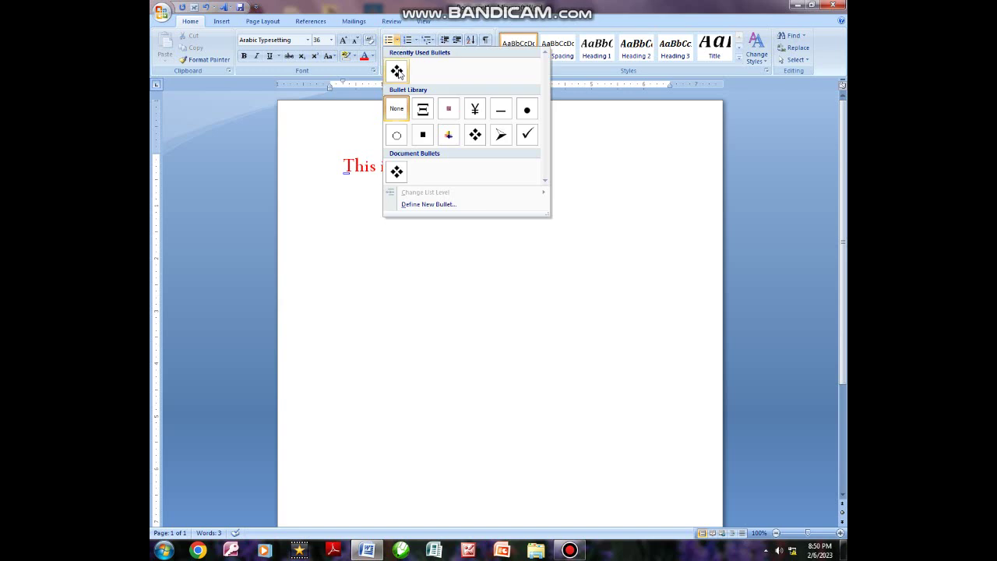
# - Give the "This is computer" line a four-diamond bullet, then replace it with the 1., 2., 3. numbering format
pyautogui.click(396, 70)
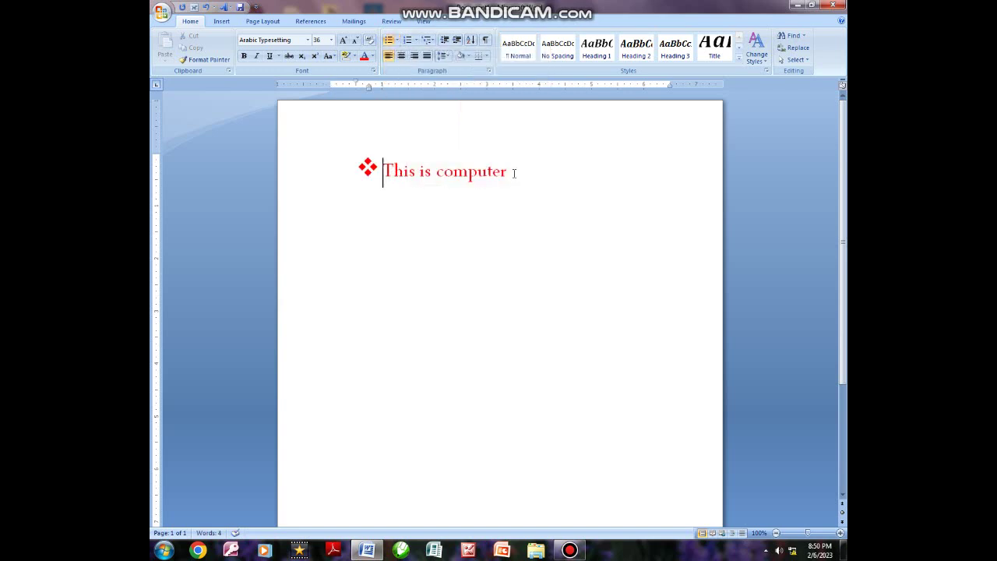
pyautogui.hotkey('ctrl', 'a')
pyautogui.click(416, 40)
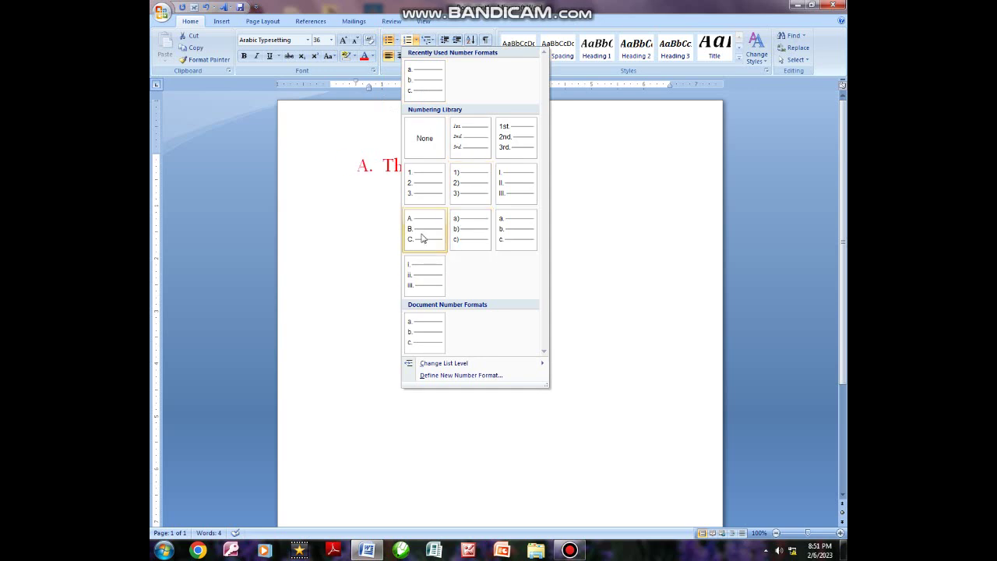
pyautogui.click(414, 196)
# - Add a second numbered item below the first reading "This computer program"
pyautogui.click(515, 182)
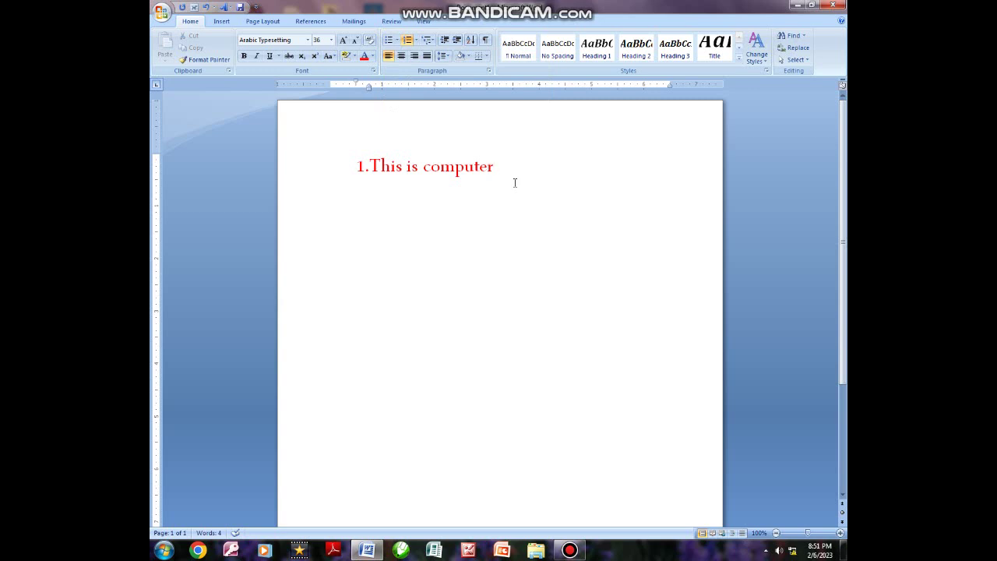
pyautogui.press('Return')
pyautogui.write('this ')
pyautogui.write('compute')
pyautogui.write('r')
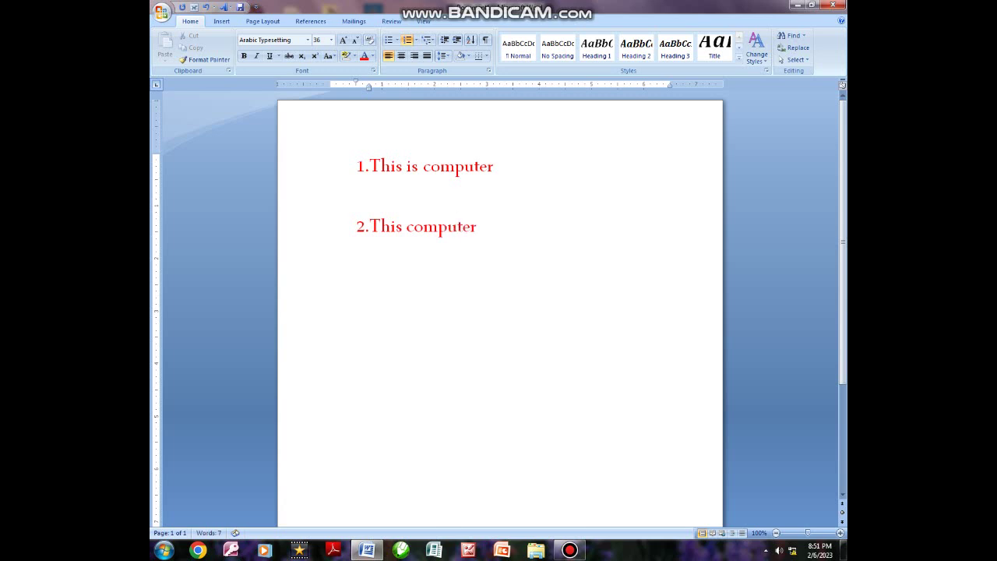
pyautogui.write(' program')
# - Set the line spacing of both numbered items to 1.0 and remove the space after the paragraphs
pyautogui.moveTo(372, 164); pyautogui.dragTo(524, 236)
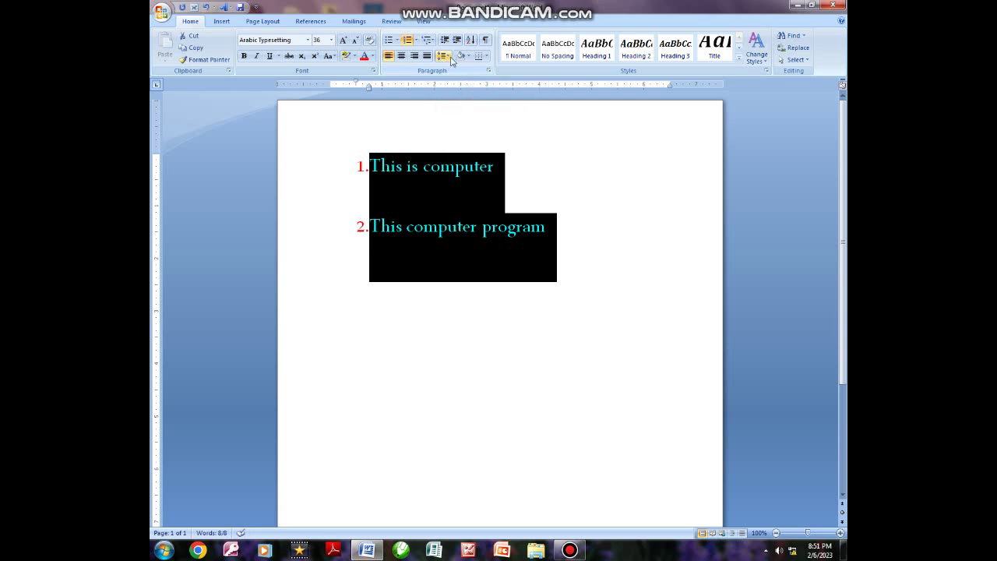
pyautogui.click(442, 56)
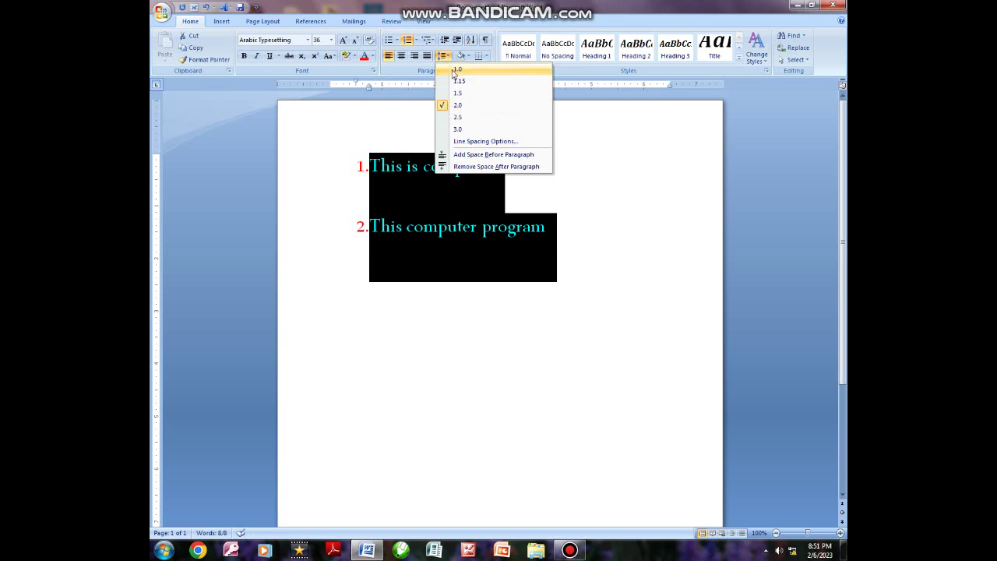
pyautogui.click(454, 70)
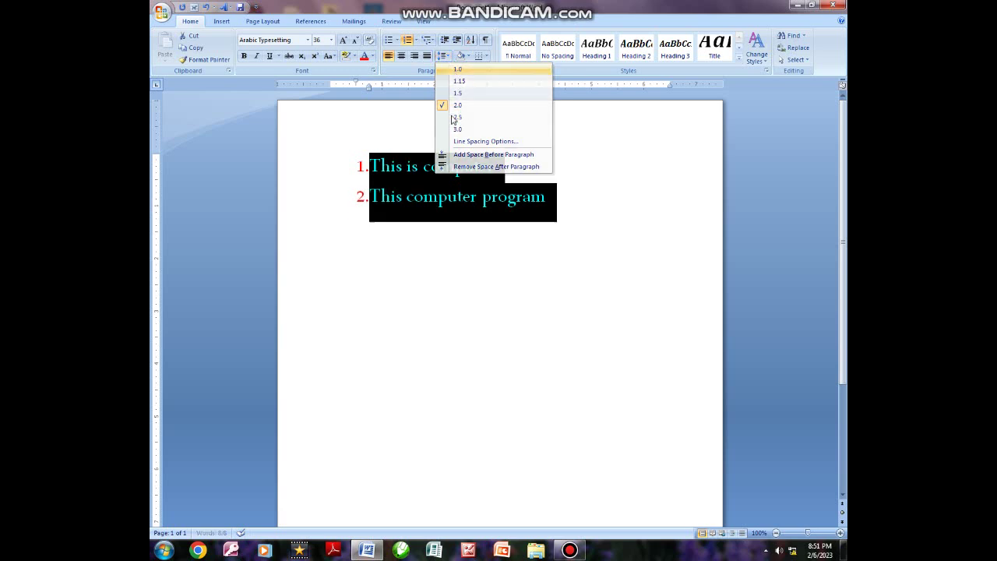
pyautogui.click(450, 56)
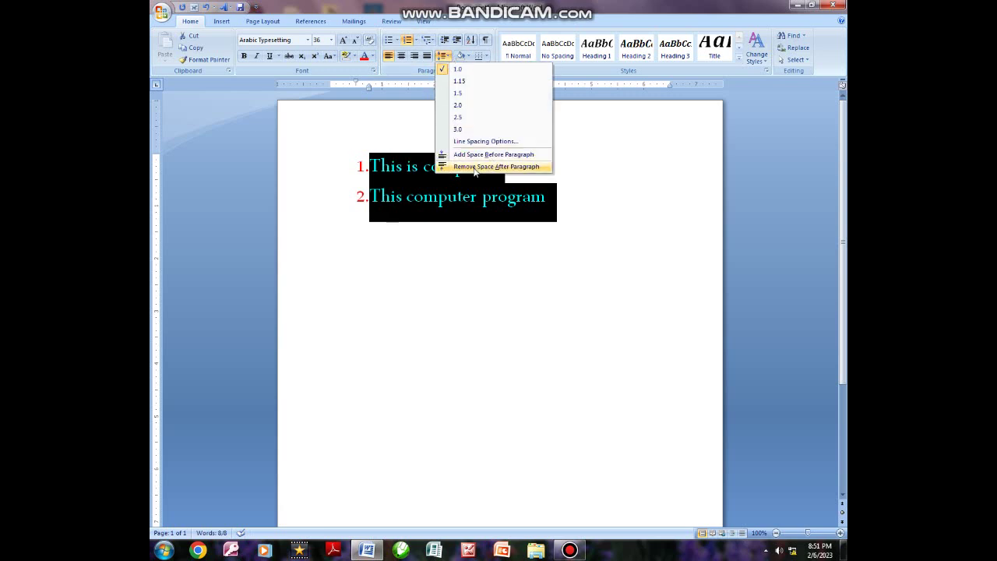
pyautogui.click(474, 166)
pyautogui.click(492, 195)
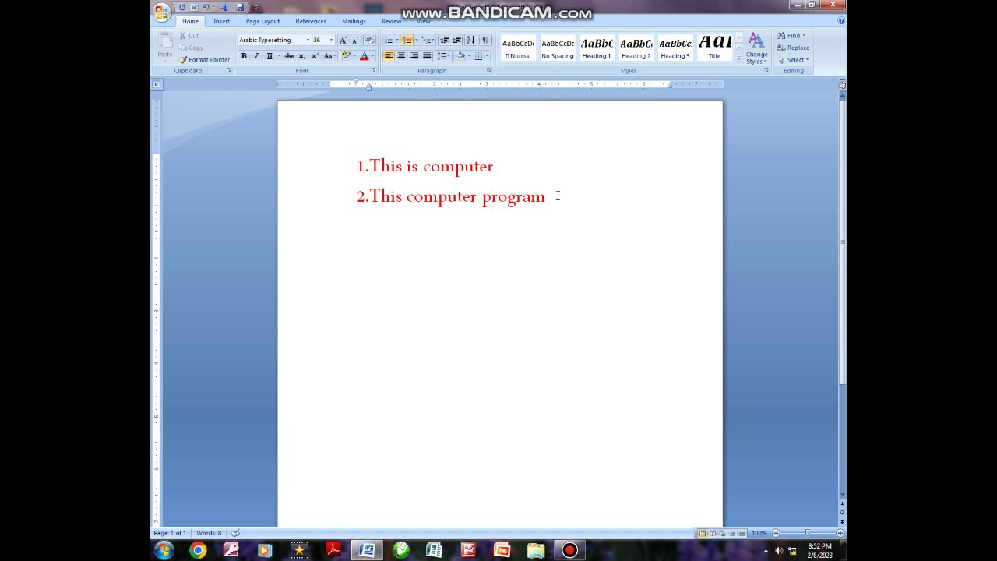
# - Increase the indent of both numbered items by ten levels
pyautogui.moveTo(549, 198); pyautogui.dragTo(369, 166)
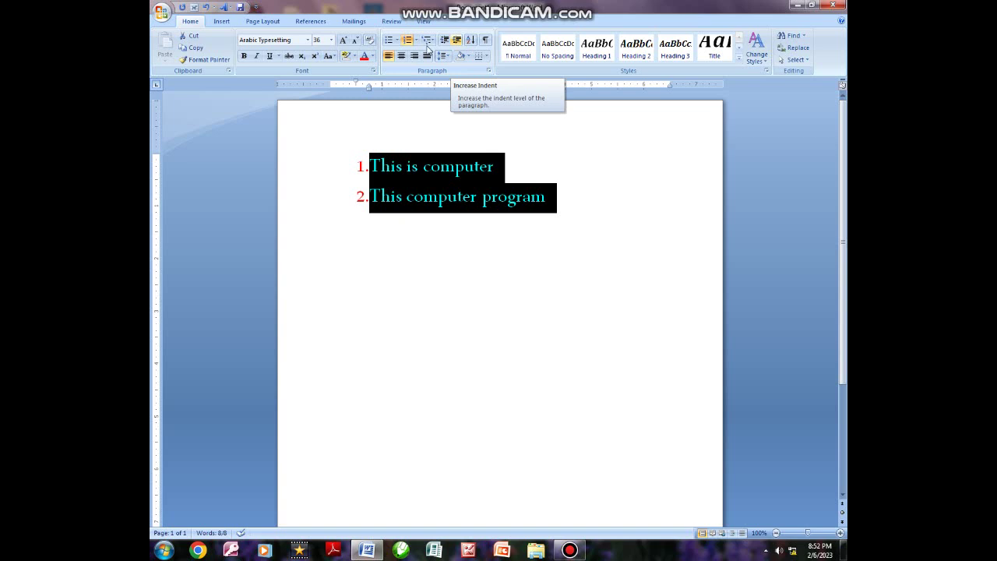
pyautogui.click(456, 40)
pyautogui.click(456, 40)
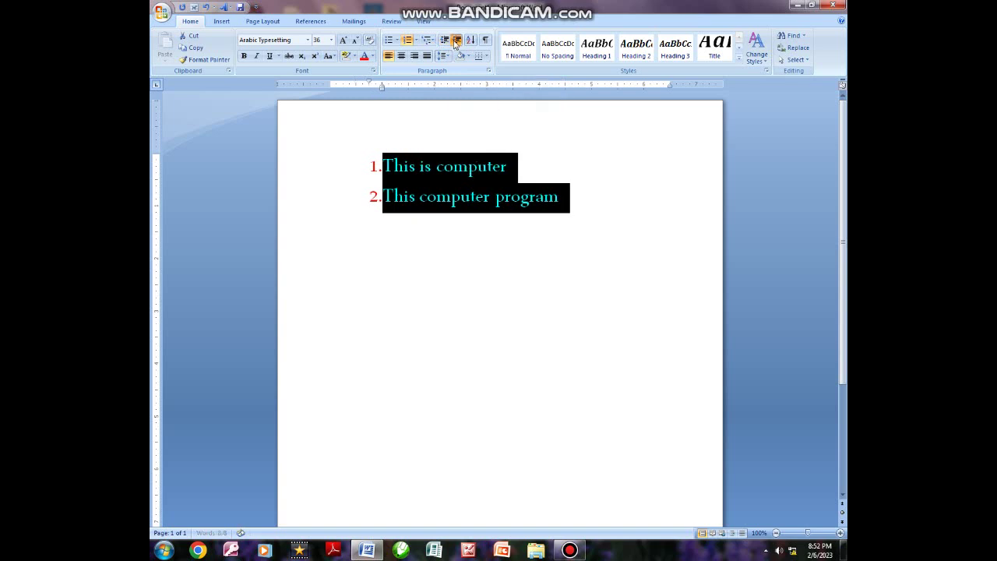
pyautogui.click(456, 41)
pyautogui.click(456, 40)
pyautogui.click(455, 40)
pyautogui.click(456, 41)
pyautogui.click(455, 42)
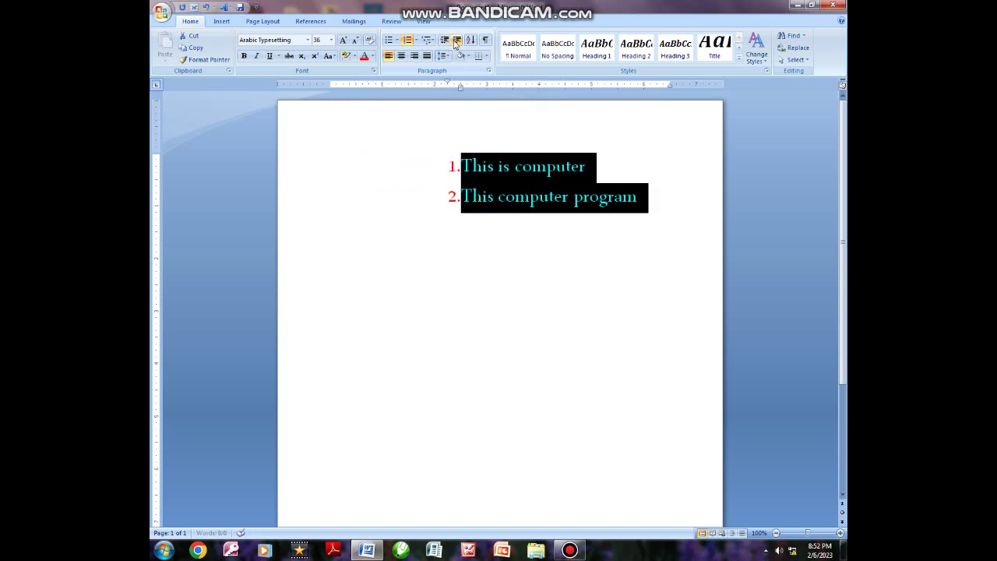
pyautogui.click(455, 41)
pyautogui.click(456, 41)
pyautogui.click(456, 42)
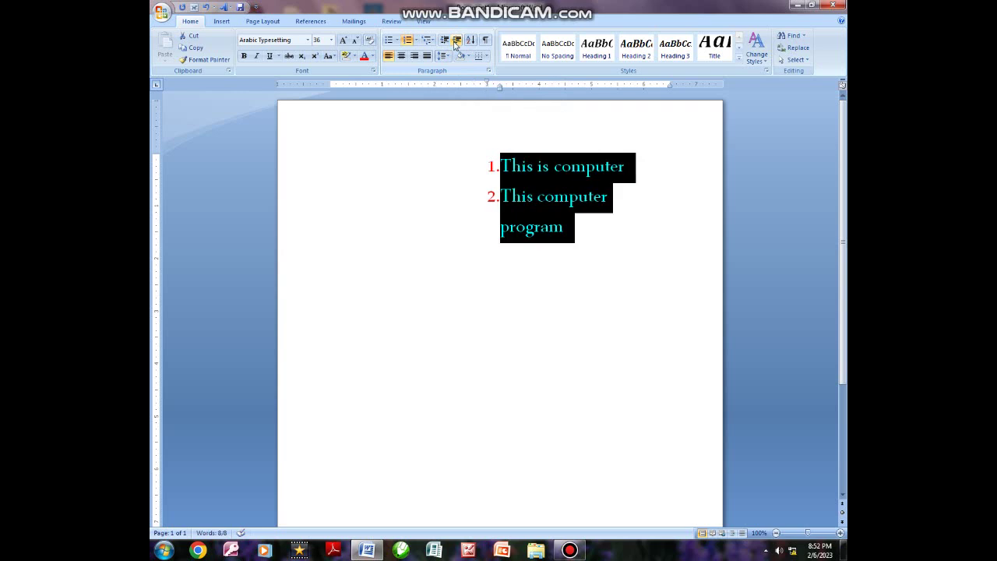
# - Decrease the indent of both numbered items back to their original position, then deselect them
pyautogui.click(444, 41)
pyautogui.click(445, 42)
pyautogui.click(445, 41)
pyautogui.click(445, 42)
pyautogui.click(445, 41)
pyautogui.click(445, 42)
pyautogui.click(444, 41)
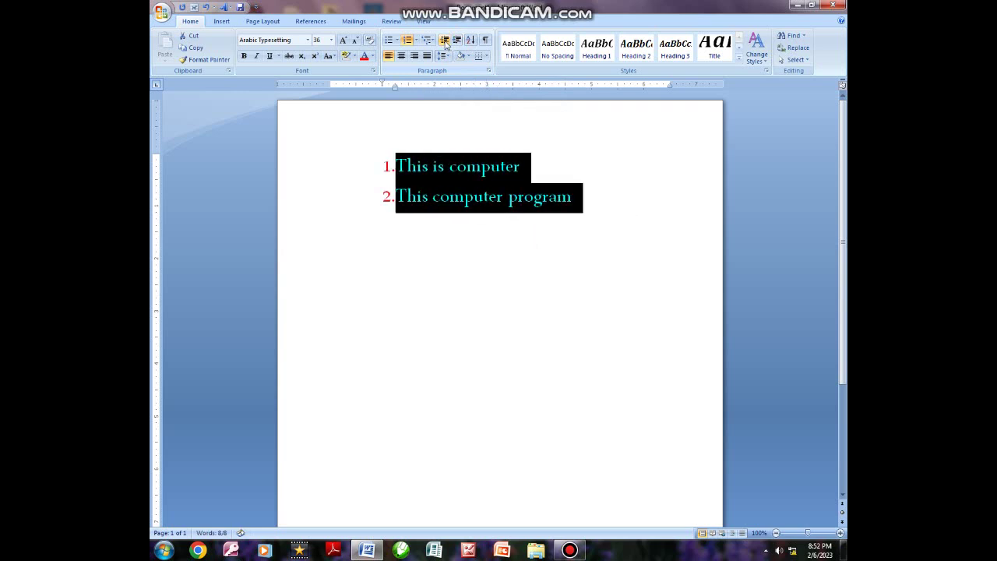
pyautogui.click(445, 41)
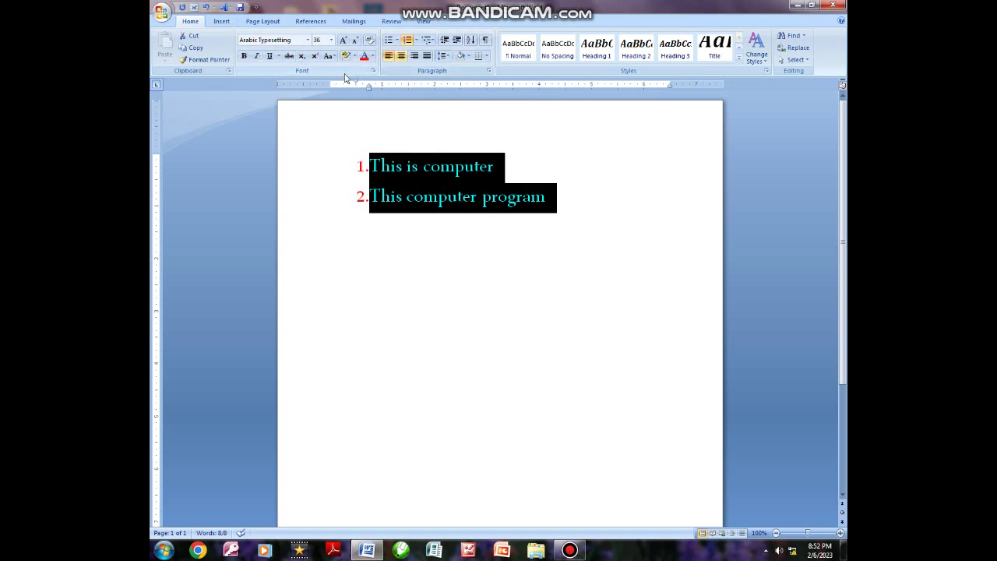
pyautogui.click(611, 188)
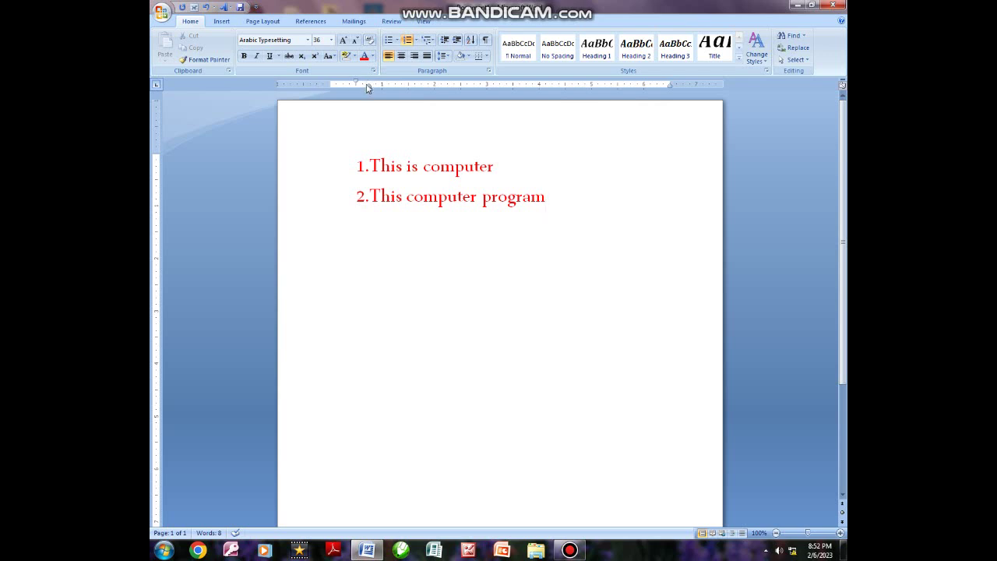
# - Shift the second item's indent into the left page margin and reduce the page's top margin, dismissing the Windows color scheme prompt
pyautogui.moveTo(369, 88); pyautogui.dragTo(303, 96)
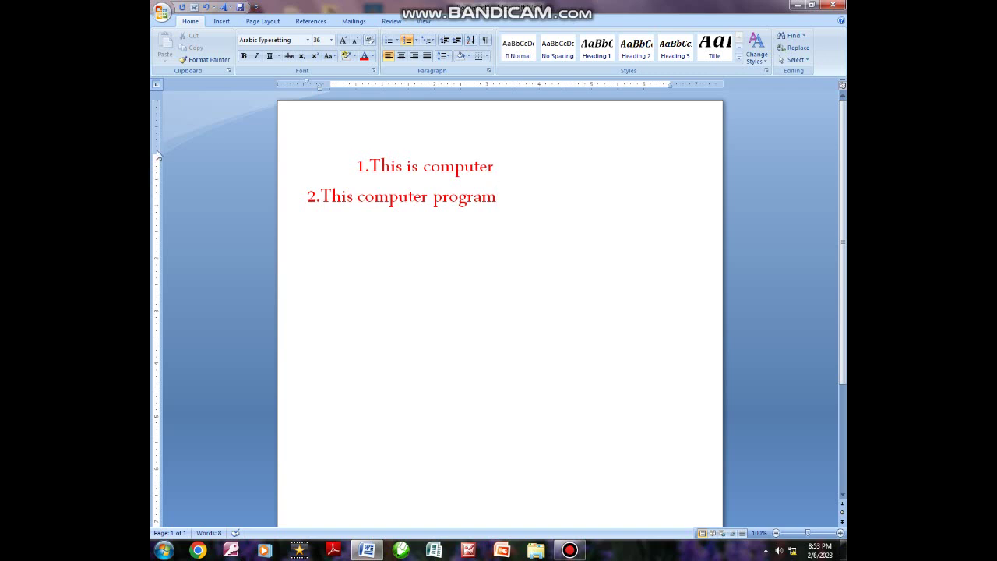
pyautogui.moveTo(158, 154); pyautogui.dragTo(158, 121)
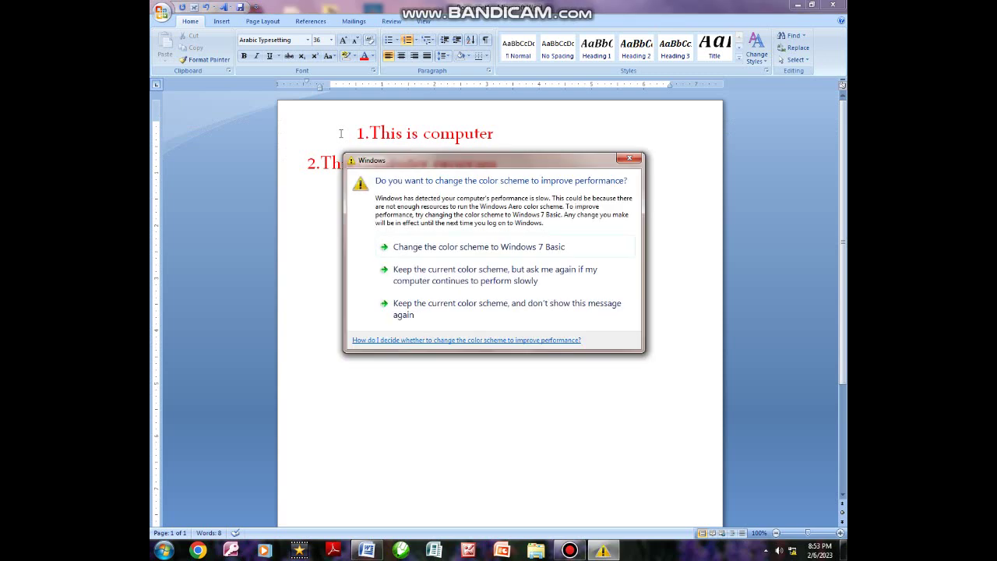
pyautogui.click(627, 159)
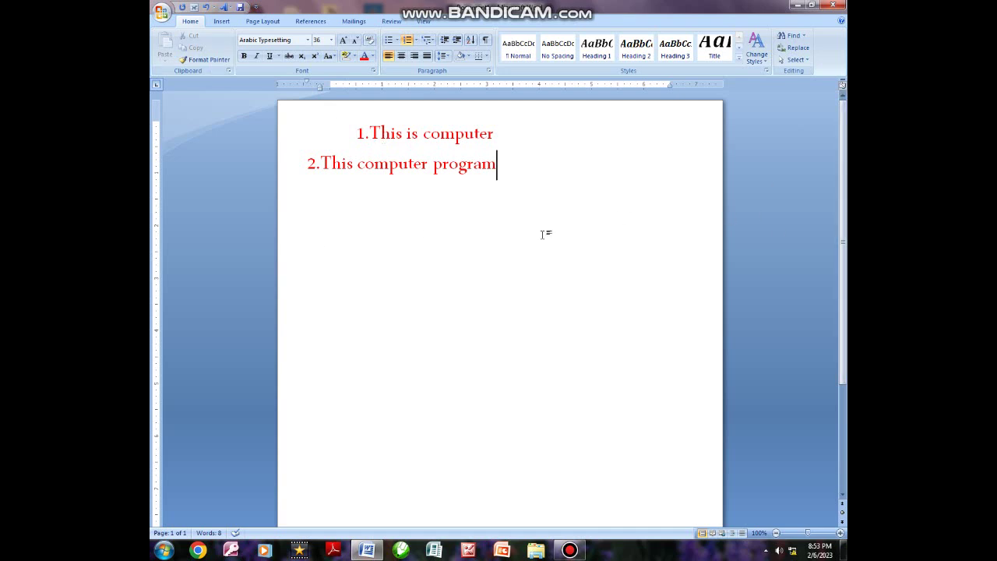
# - Apply the No Spacing style to all the text, then switch both lines to the Normal style
pyautogui.scroll(-2, 532, 256)
pyautogui.scroll(3, 524, 306)
pyautogui.hotkey('ctrl', 'a')
pyautogui.click(558, 56)
pyautogui.click(410, 135)
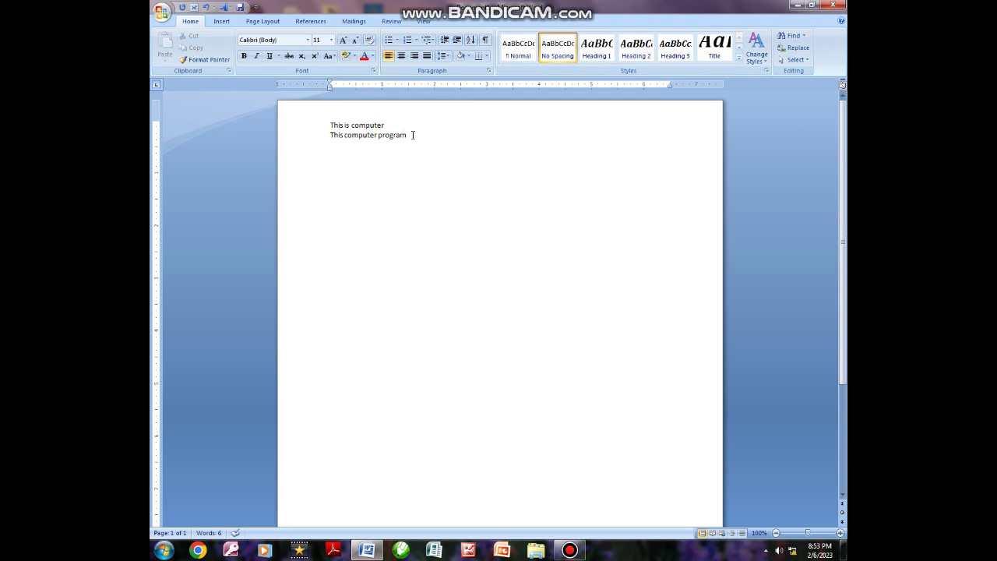
pyautogui.moveTo(412, 137); pyautogui.dragTo(330, 124)
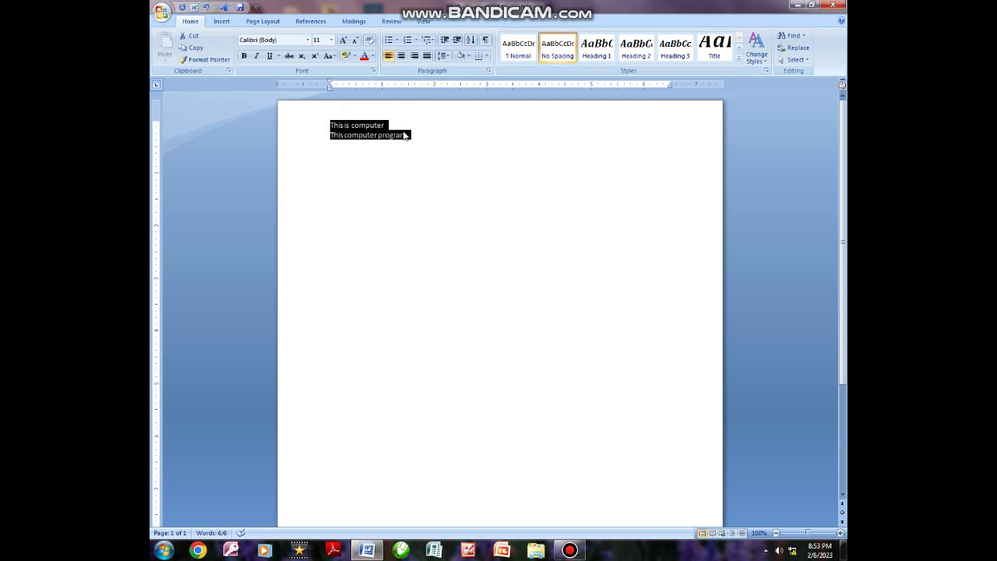
pyautogui.click(525, 59)
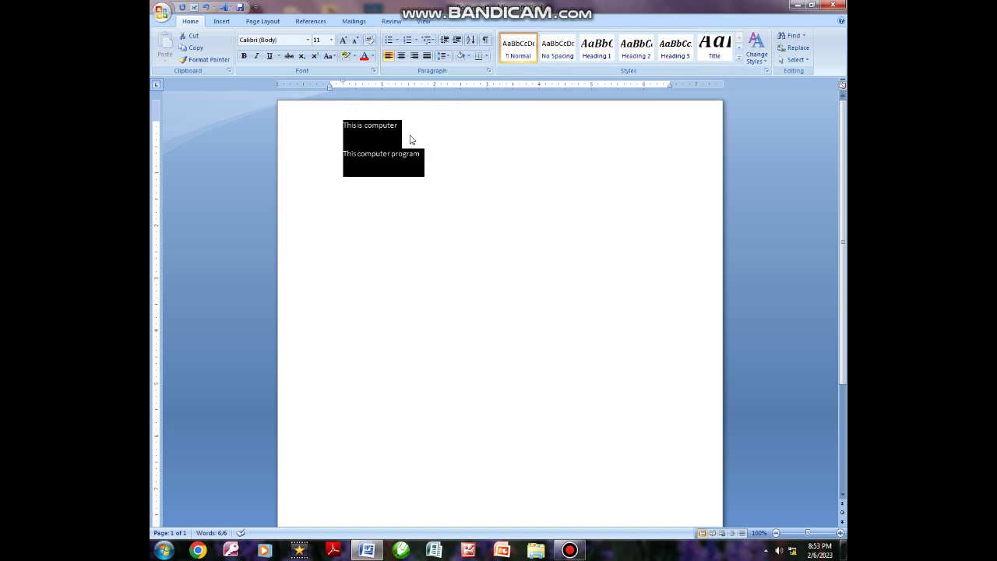
# - Apply the Heading 1 style to both lines of text, then deselect them
pyautogui.click(596, 60)
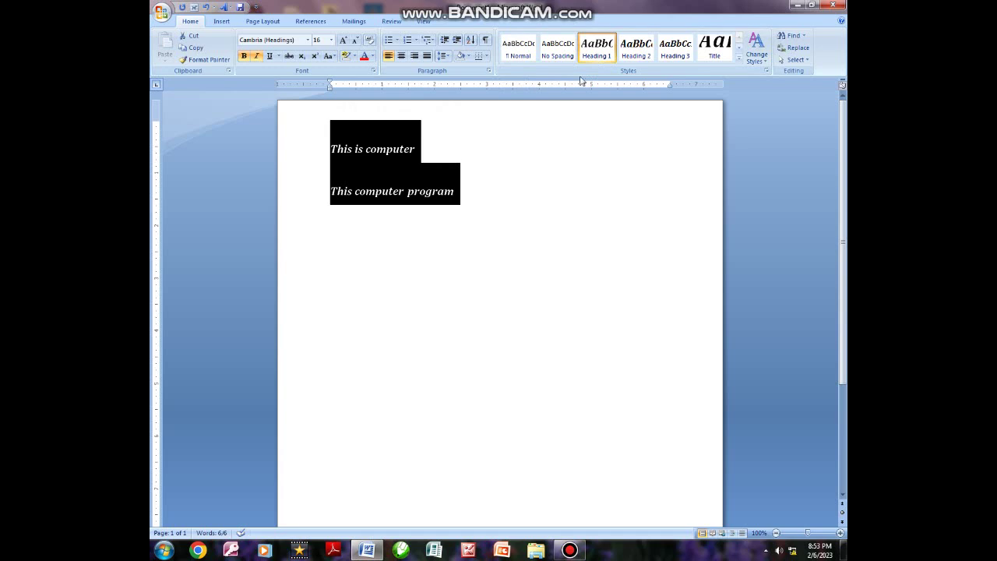
pyautogui.click(412, 166)
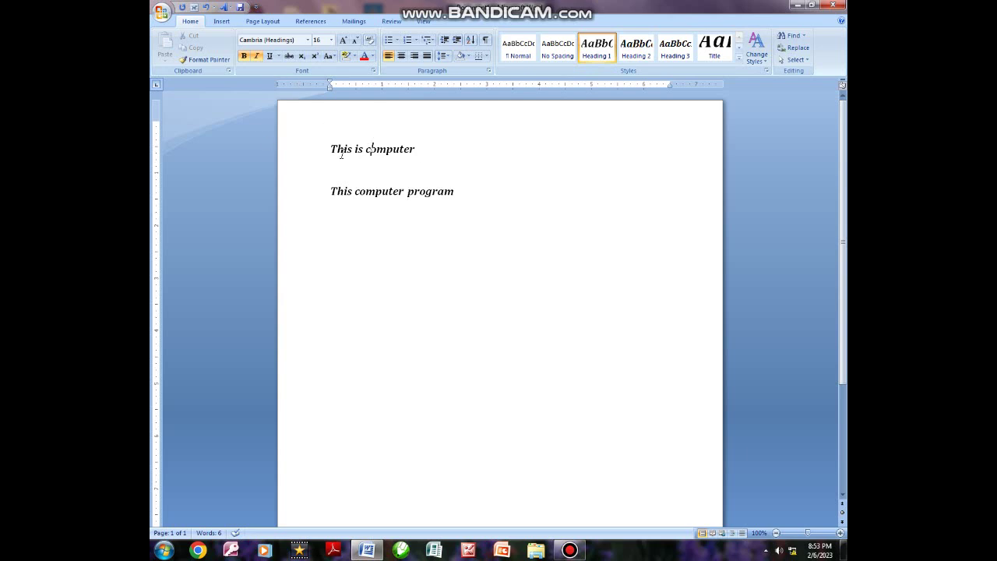
# - Set both heading lines to 1.0 line spacing and remove the space before each paragraph
pyautogui.moveTo(330, 147); pyautogui.dragTo(464, 195)
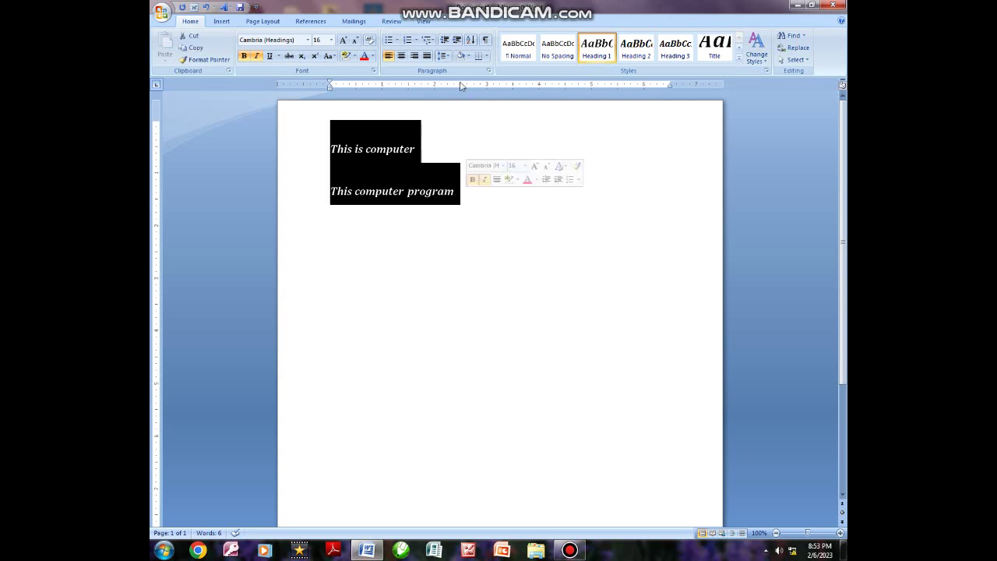
pyautogui.click(445, 56)
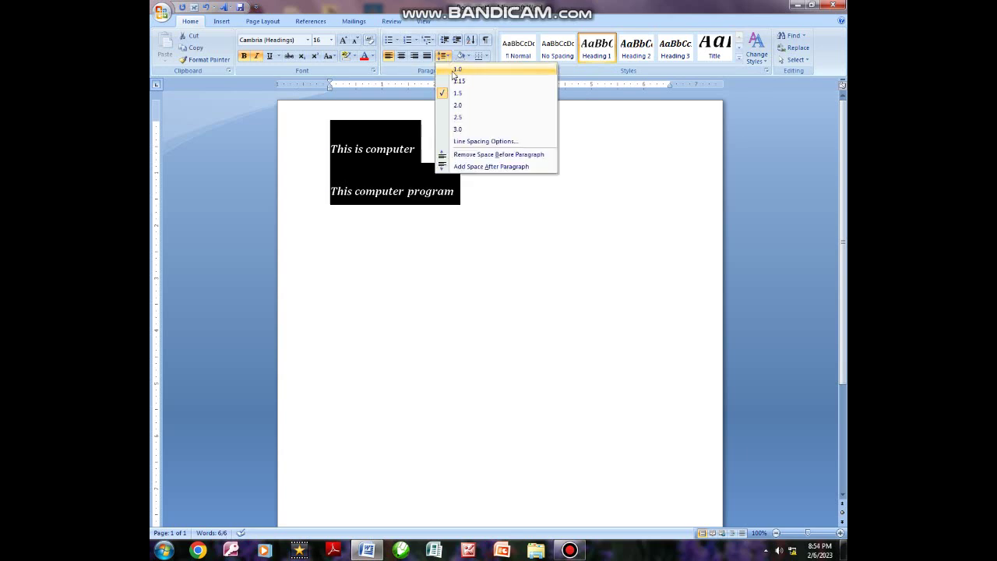
pyautogui.click(453, 70)
pyautogui.click(445, 56)
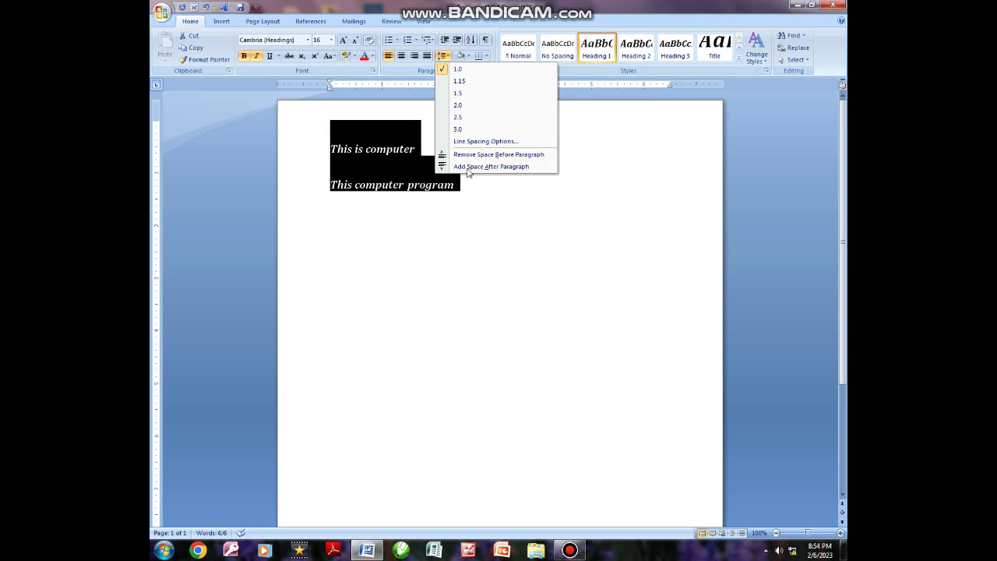
pyautogui.click(467, 154)
pyautogui.click(460, 132)
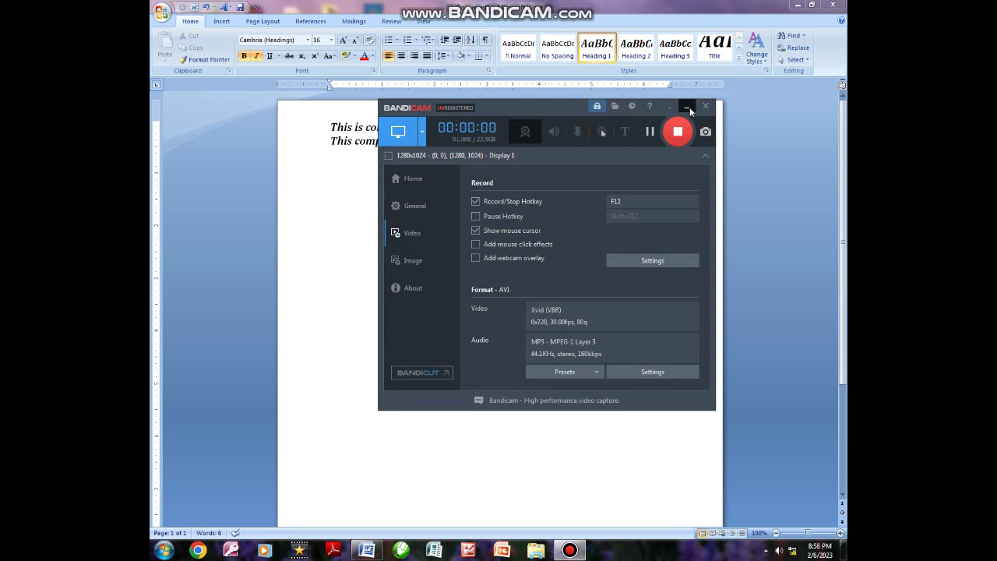
# - Insert a table with two columns and three rows below the second line
pyautogui.click(690, 106)
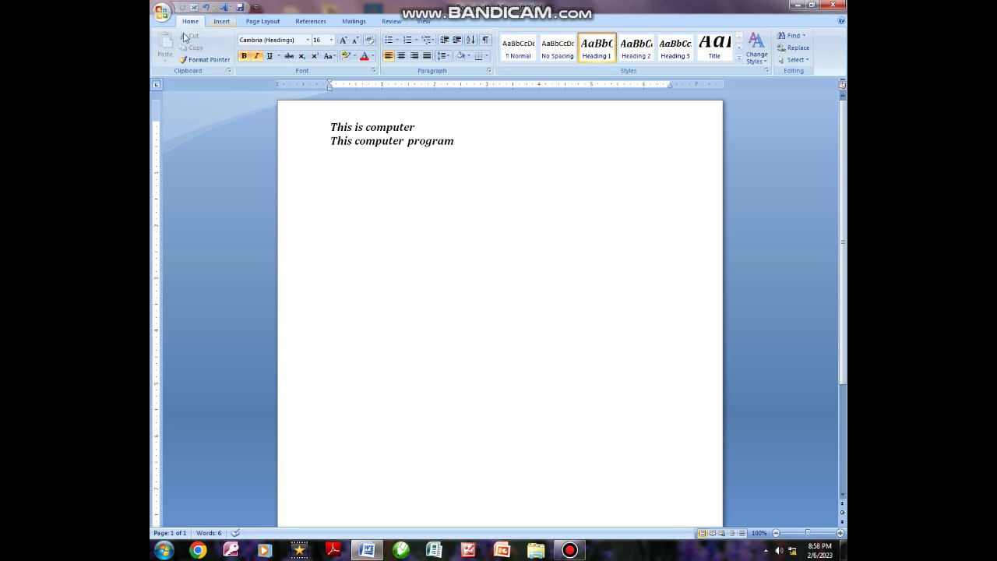
pyautogui.click(221, 29)
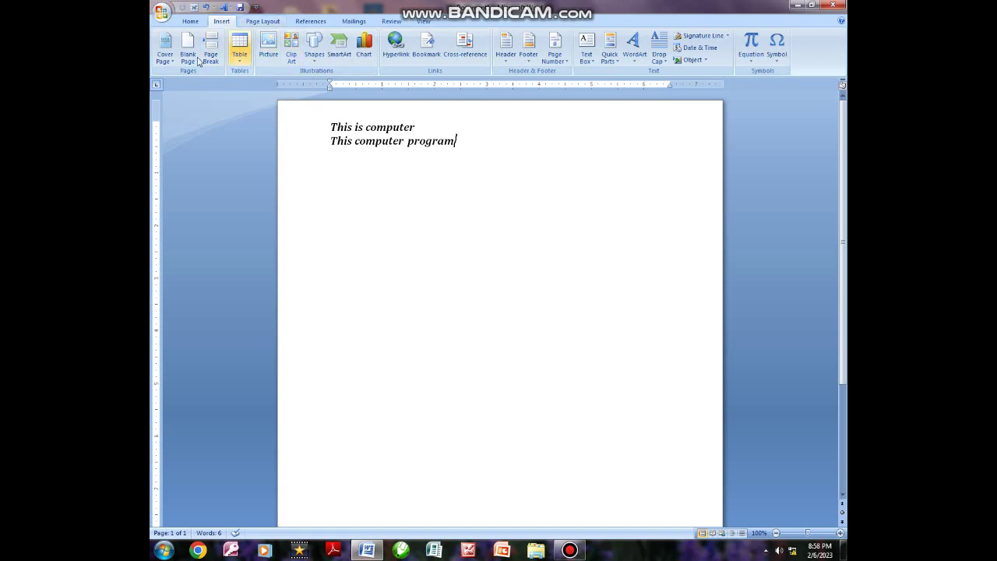
pyautogui.click(240, 66)
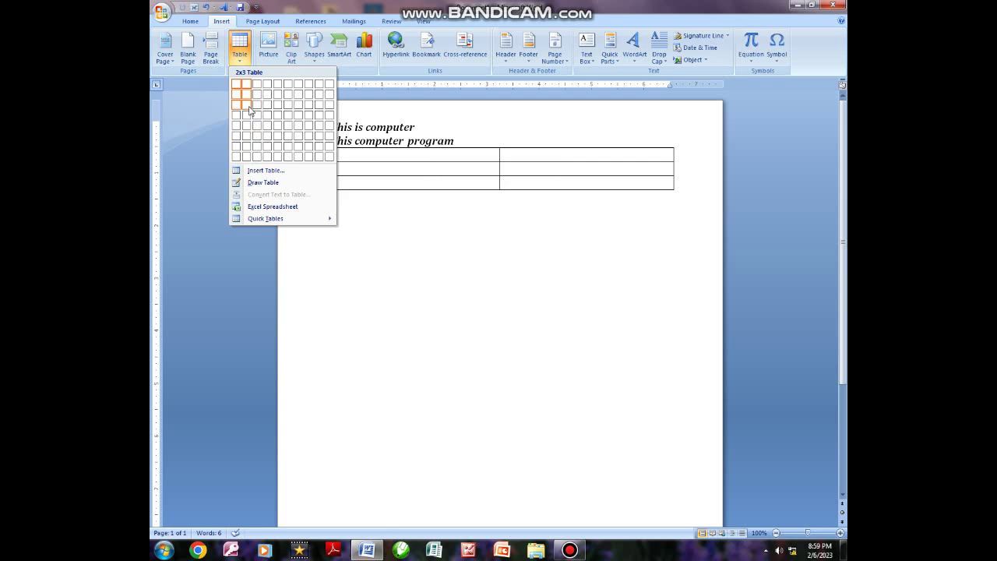
pyautogui.click(249, 111)
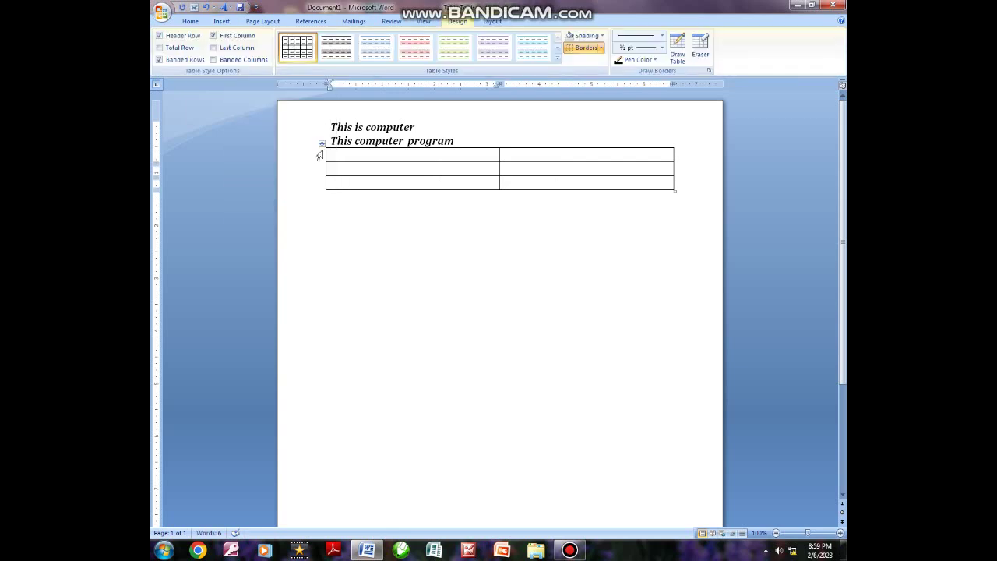
# - Erase the entire two-column table with the Eraser tool
pyautogui.click(699, 59)
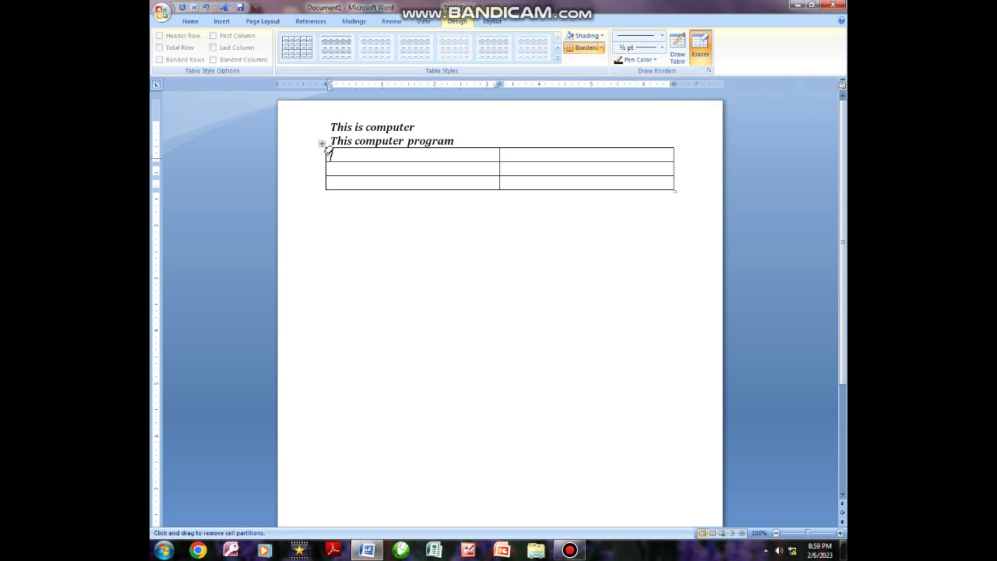
pyautogui.moveTo(318, 144)
pyautogui.mouseDown()
pyautogui.moveTo(367, 164)
pyautogui.moveTo(679, 195)
pyautogui.mouseUp()
pyautogui.doubleClick(415, 199)
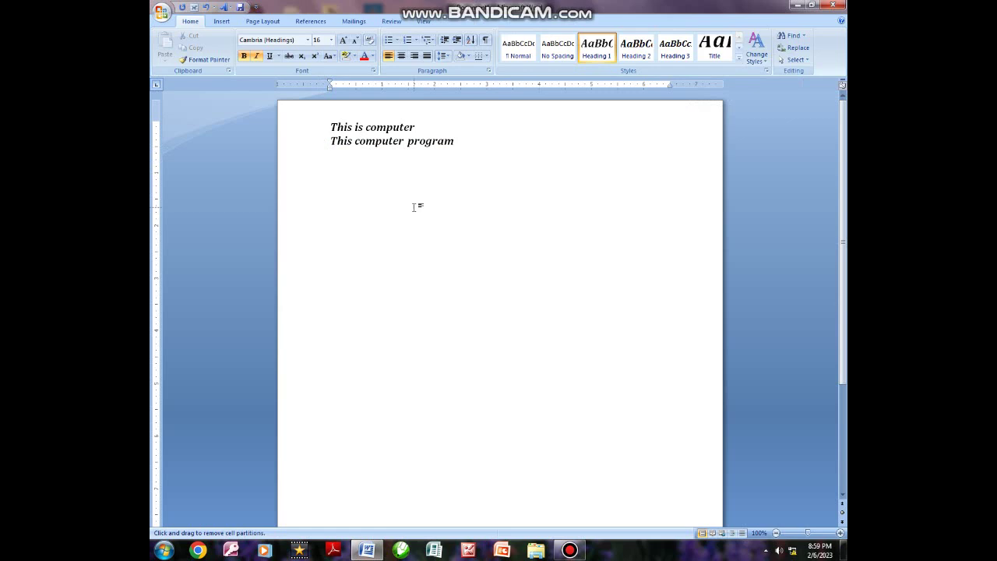
# - Insert a table with 6 columns and 10 rows a few blank lines below the text
pyautogui.click(335, 201)
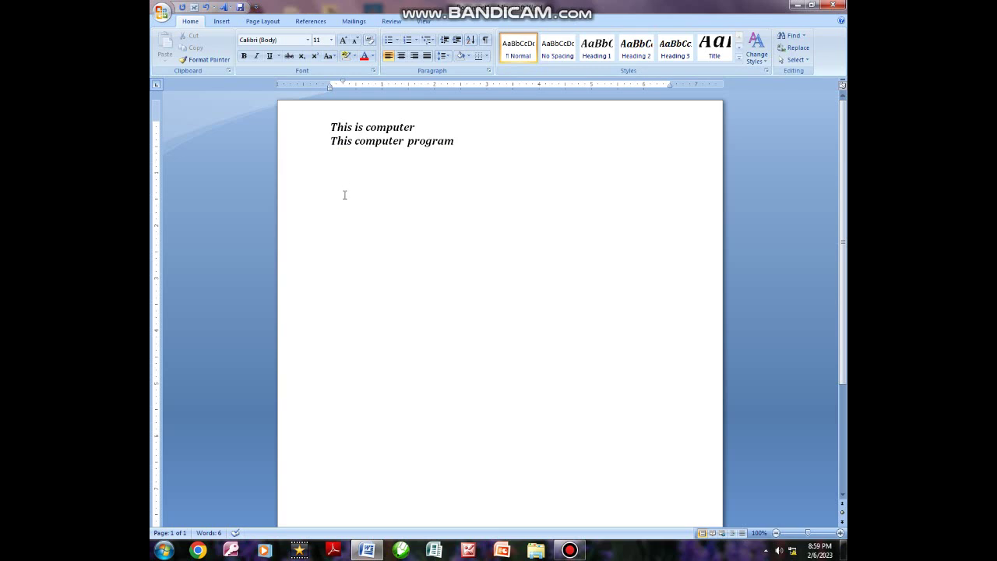
pyautogui.doubleClick(344, 240)
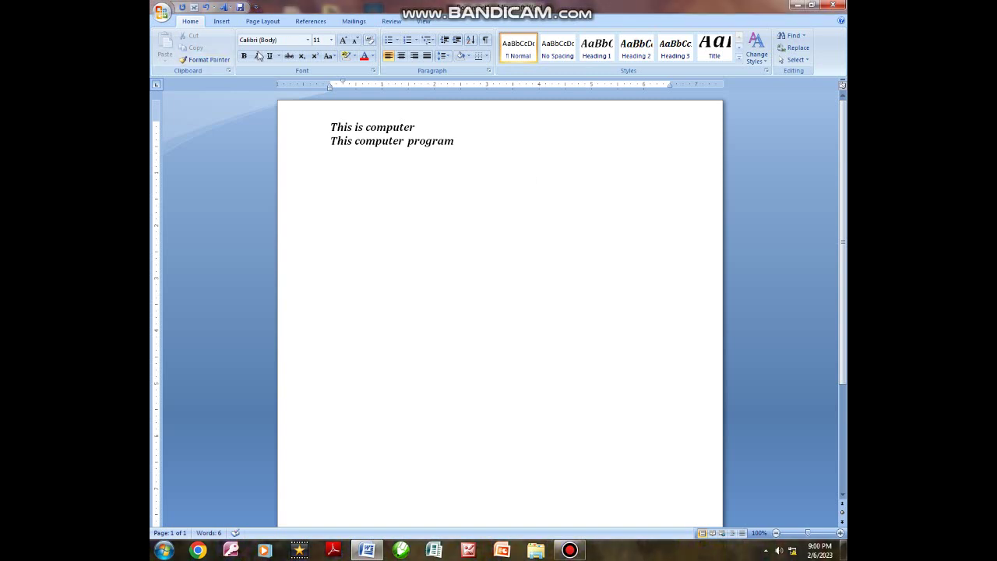
pyautogui.click(222, 22)
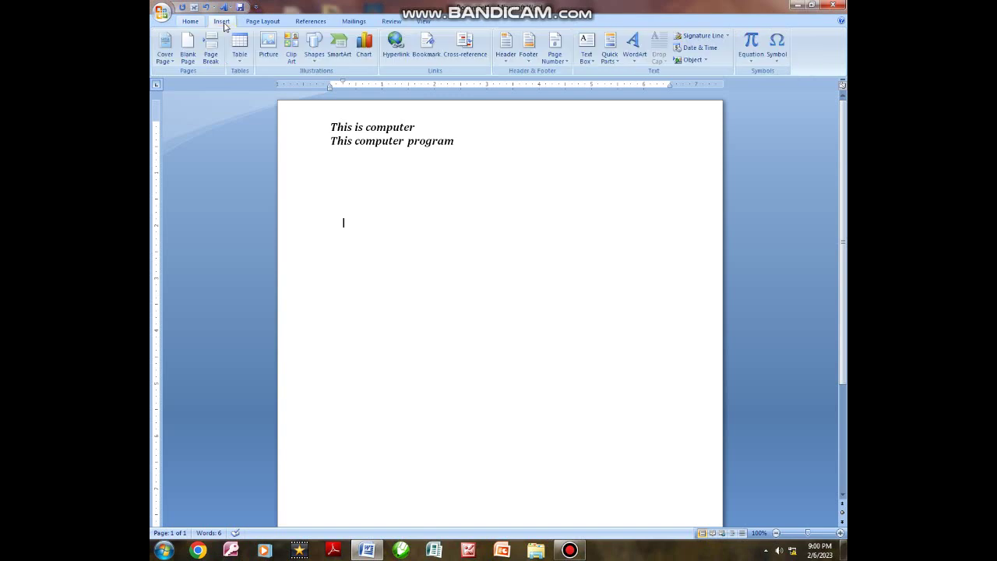
pyautogui.click(239, 48)
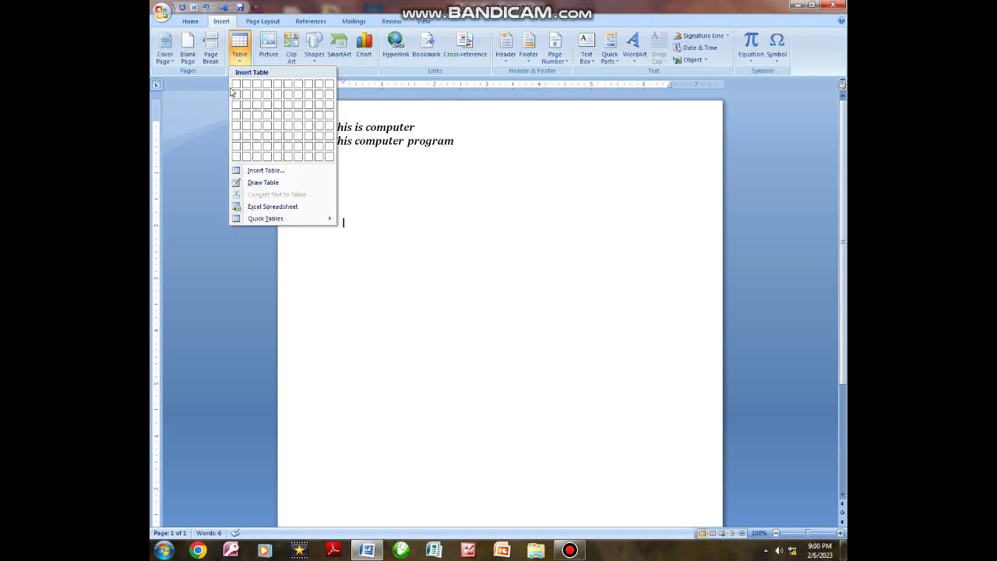
pyautogui.click(255, 171)
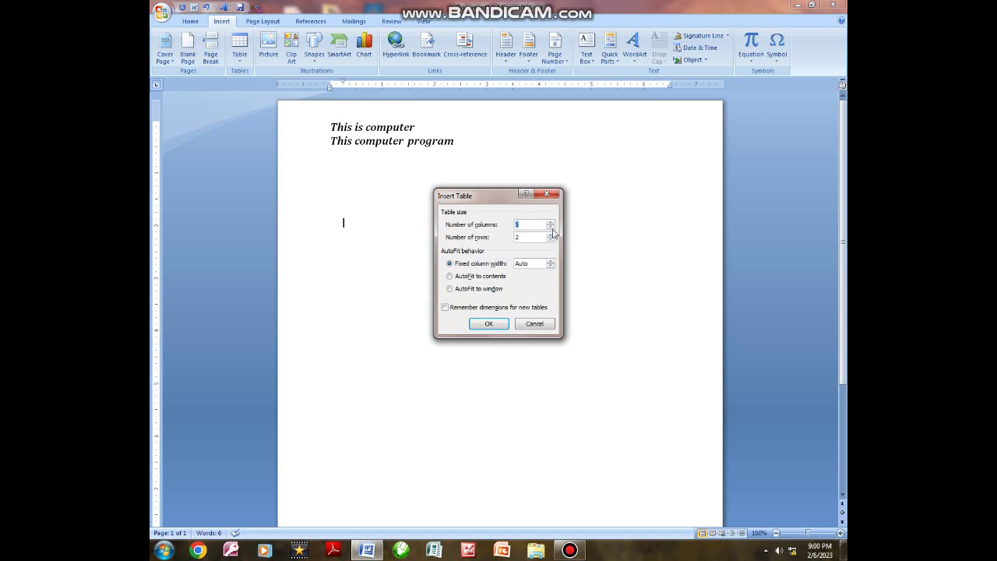
pyautogui.click(551, 224)
pyautogui.click(551, 224)
pyautogui.click(551, 223)
pyautogui.click(550, 234)
pyautogui.click(550, 235)
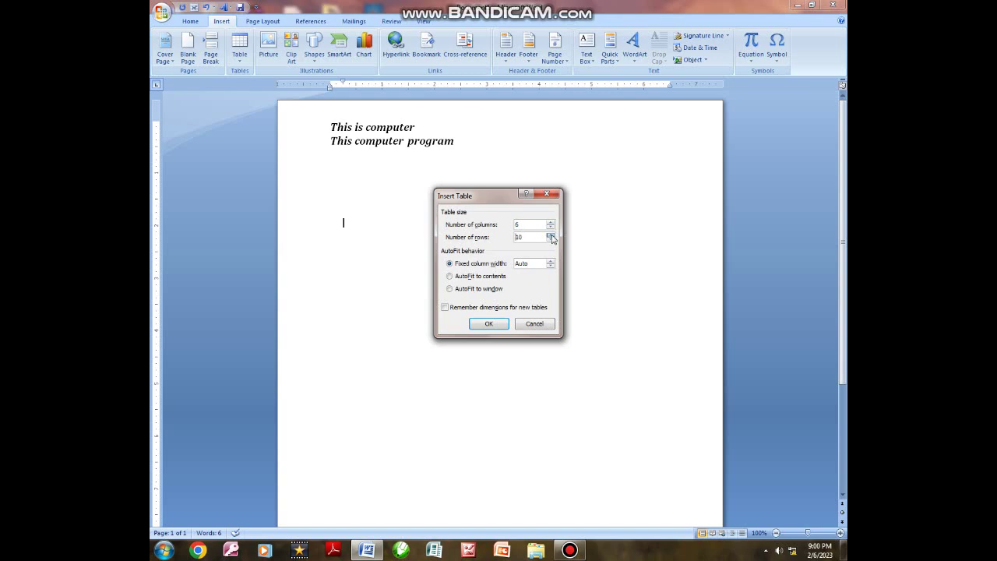
pyautogui.click(489, 324)
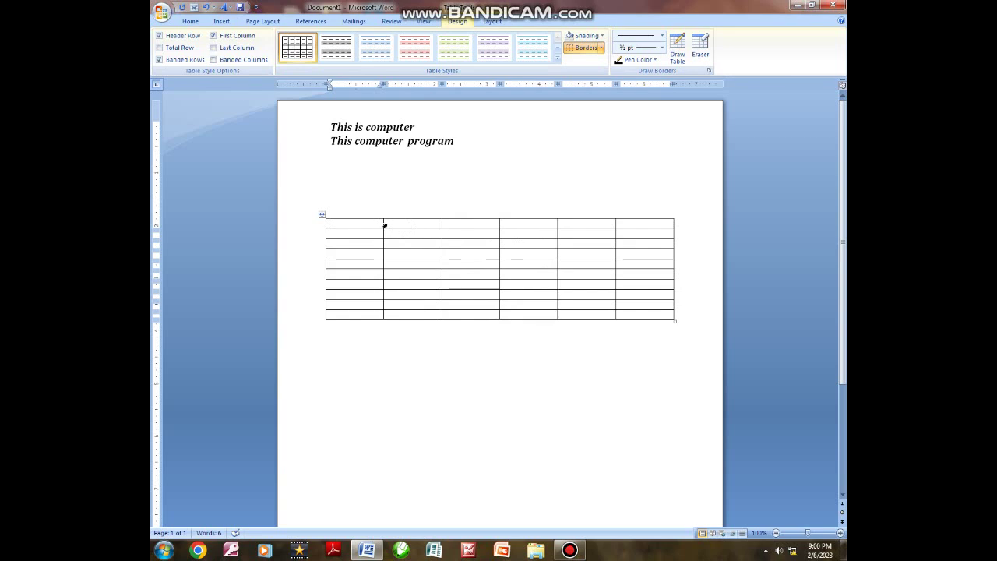
# - Narrow the table's first column, widen the second, and enter sn and items as their headings in the first row
pyautogui.moveTo(382, 224); pyautogui.dragTo(352, 225)
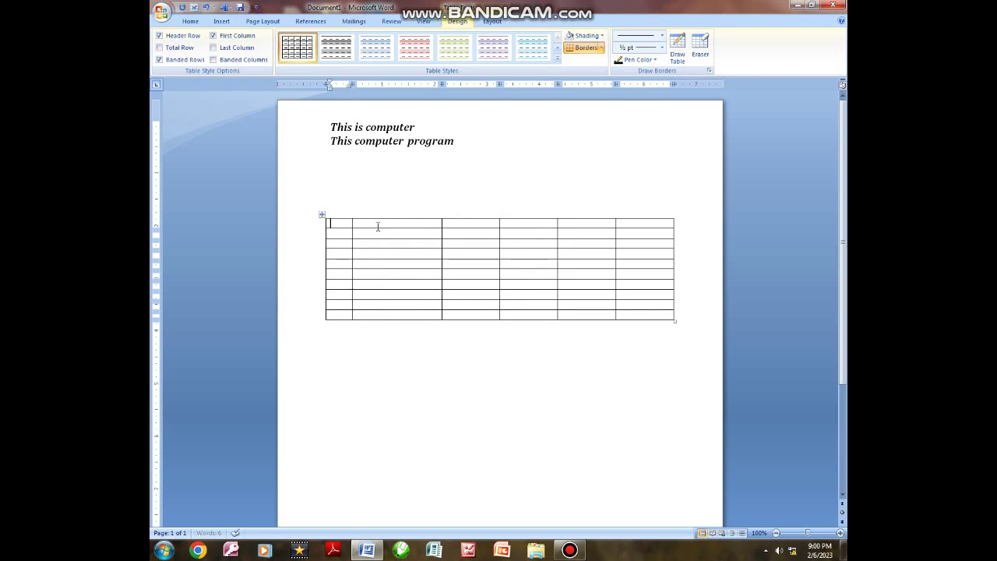
pyautogui.moveTo(442, 222); pyautogui.dragTo(450, 223)
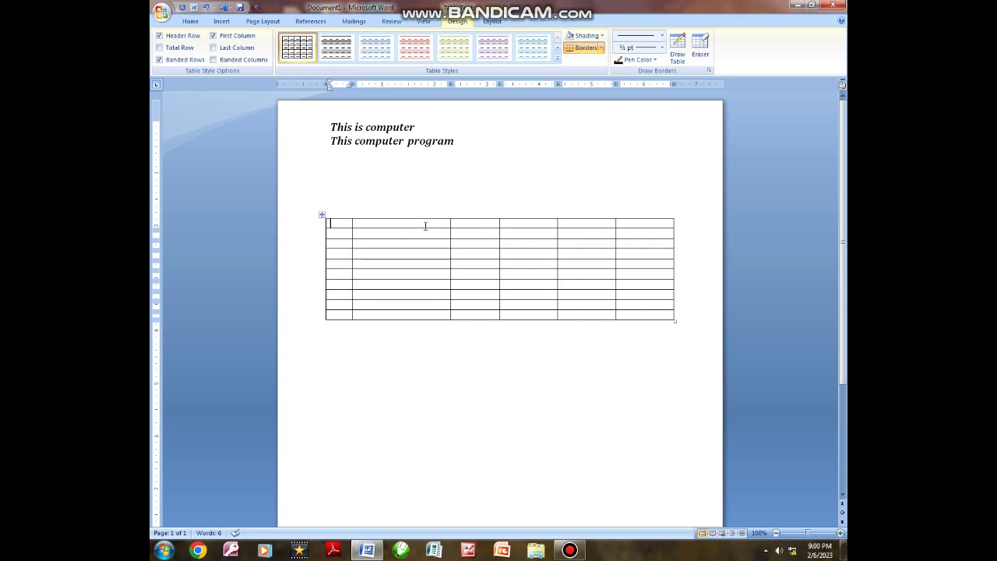
pyautogui.write('the')
pyautogui.press('BackSpace')
pyautogui.press('BackSpace')
pyautogui.press('BackSpace')
pyautogui.write('sn')
pyautogui.click(429, 225)
pyautogui.write('ite')
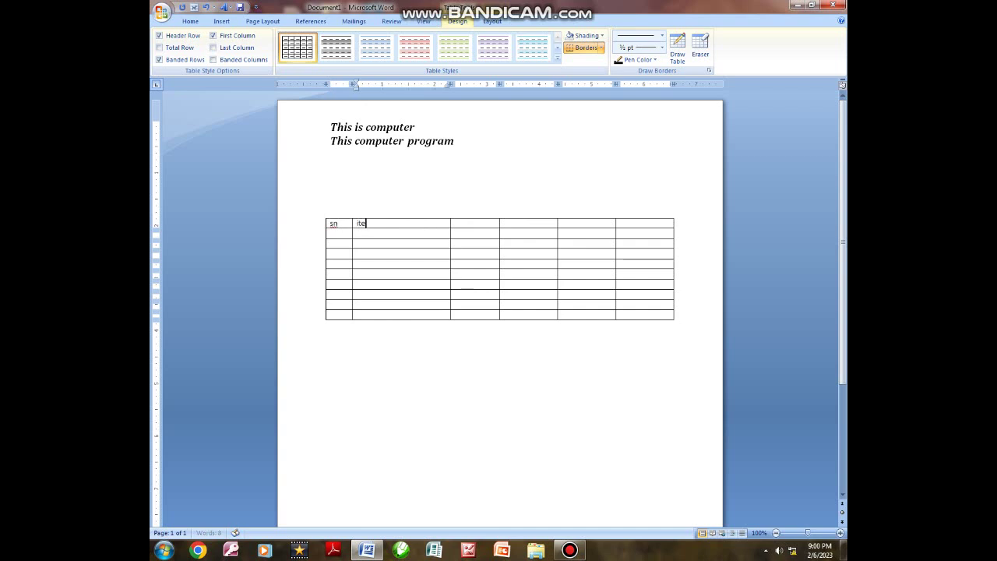
pyautogui.write('ms')
pyautogui.click(458, 222)
pyautogui.click(387, 236)
# - Erase the whole six-column table with the Eraser tool, then undo the erasure
pyautogui.click(702, 62)
pyautogui.click(700, 64)
pyautogui.moveTo(325, 207)
pyautogui.mouseDown()
pyautogui.moveTo(597, 305)
pyautogui.moveTo(687, 321)
pyautogui.moveTo(678, 322)
pyautogui.mouseUp()
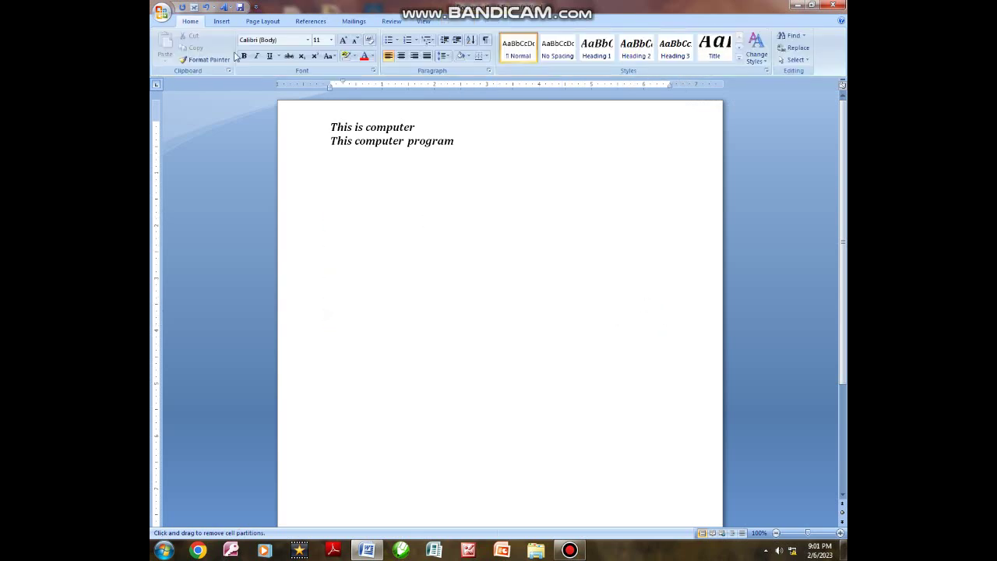
pyautogui.click(206, 8)
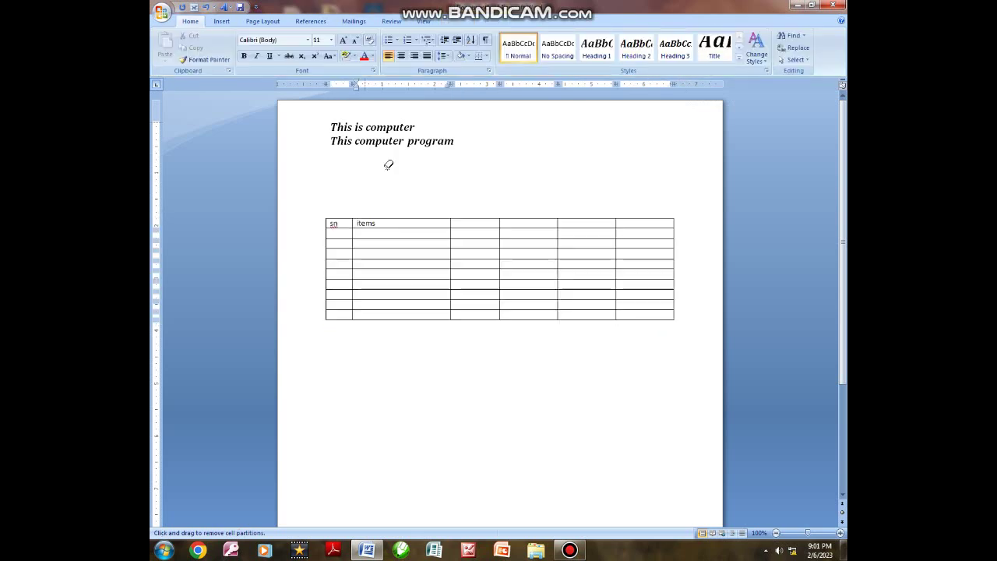
pyautogui.click(427, 361)
pyautogui.moveTo(331, 223); pyautogui.dragTo(647, 315)
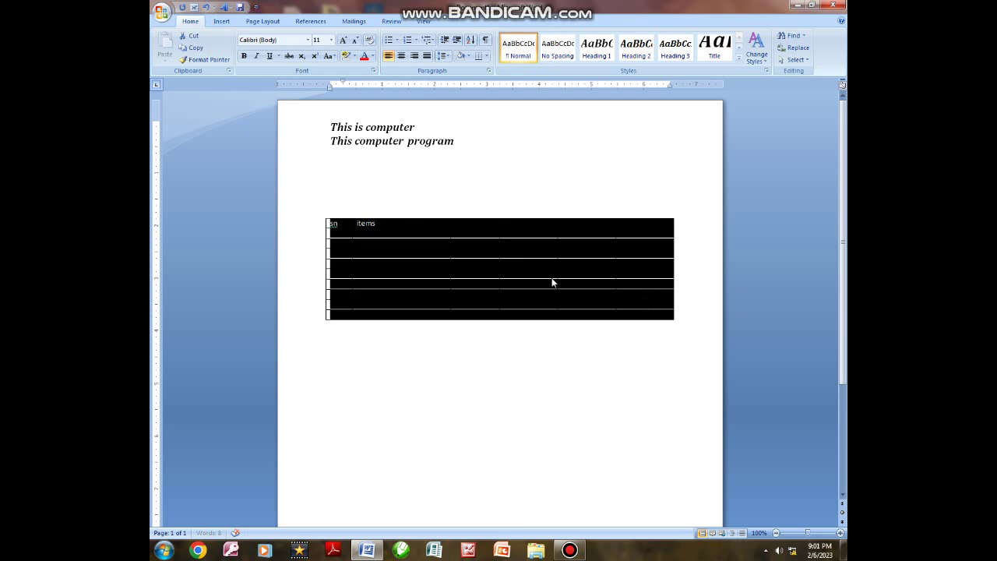
pyautogui.rightClick(433, 228)
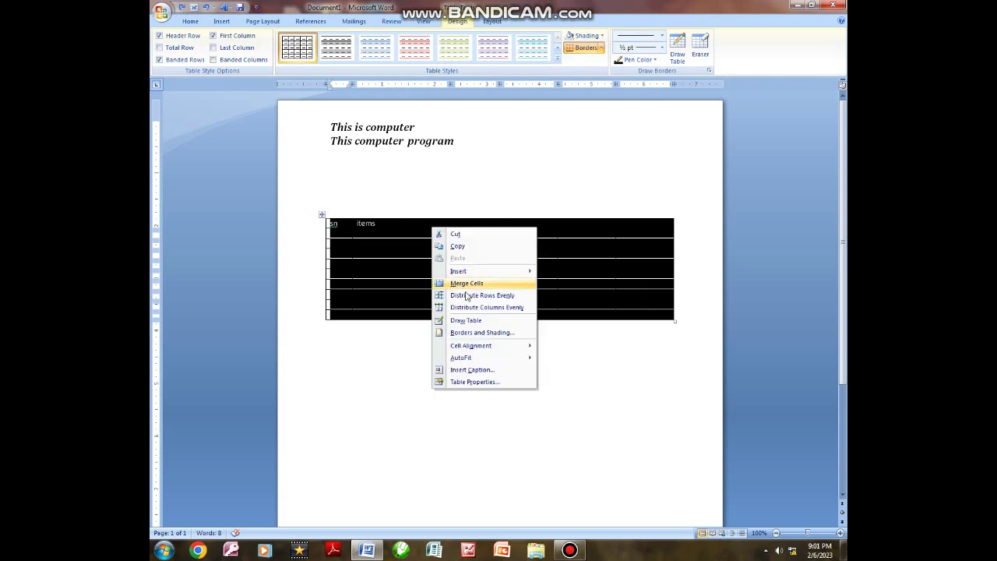
pyautogui.click(391, 245)
pyautogui.click(405, 230)
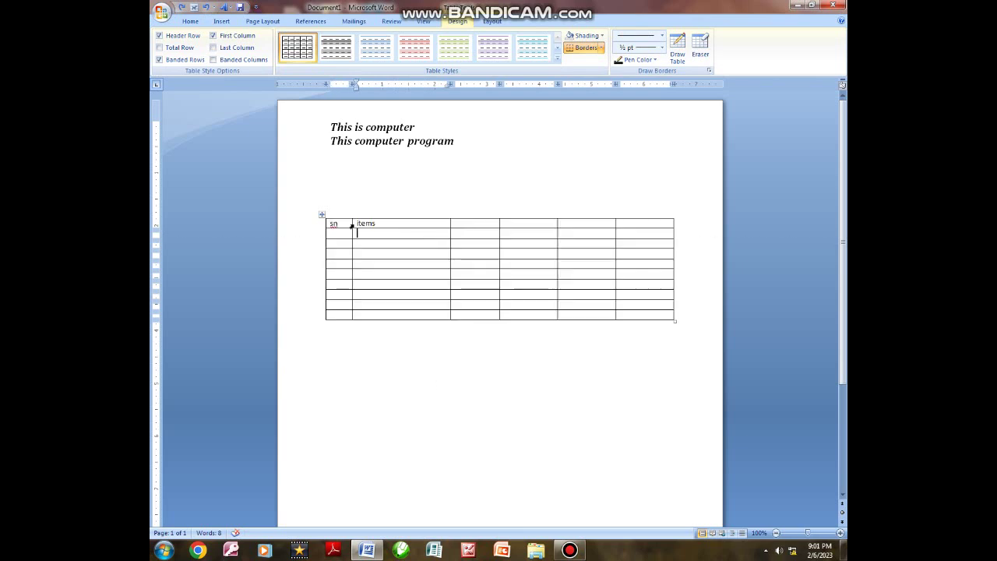
# - Remove the table by selecting all cells of its first row and deleting their entire columns
pyautogui.moveTo(349, 225); pyautogui.dragTo(624, 228)
pyautogui.click(625, 227)
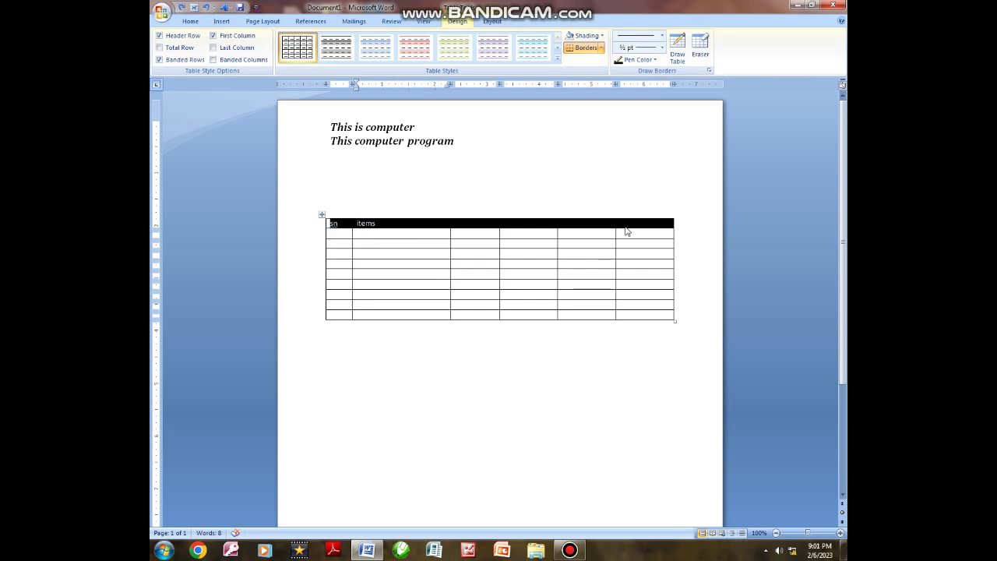
pyautogui.rightClick(429, 229)
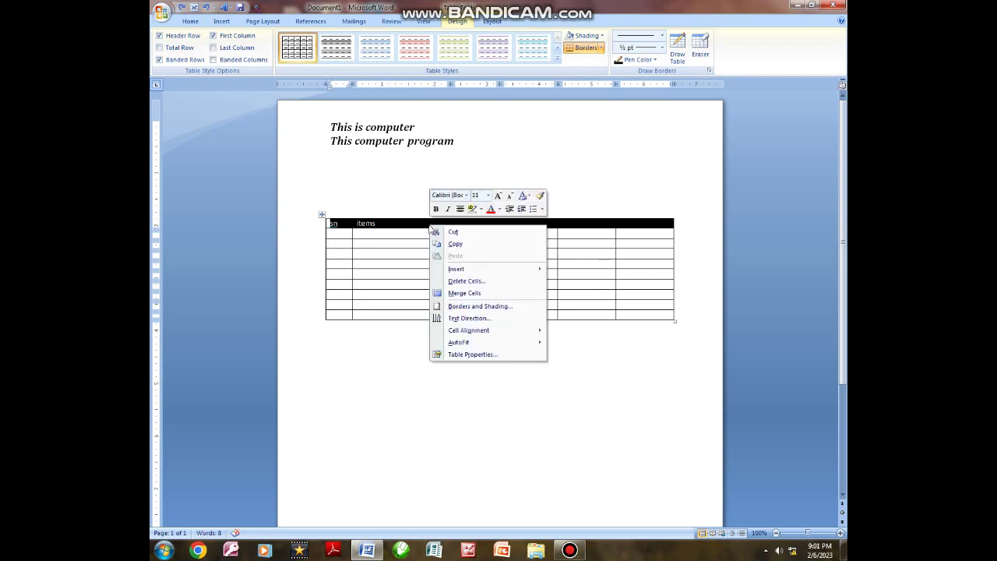
pyautogui.click(468, 282)
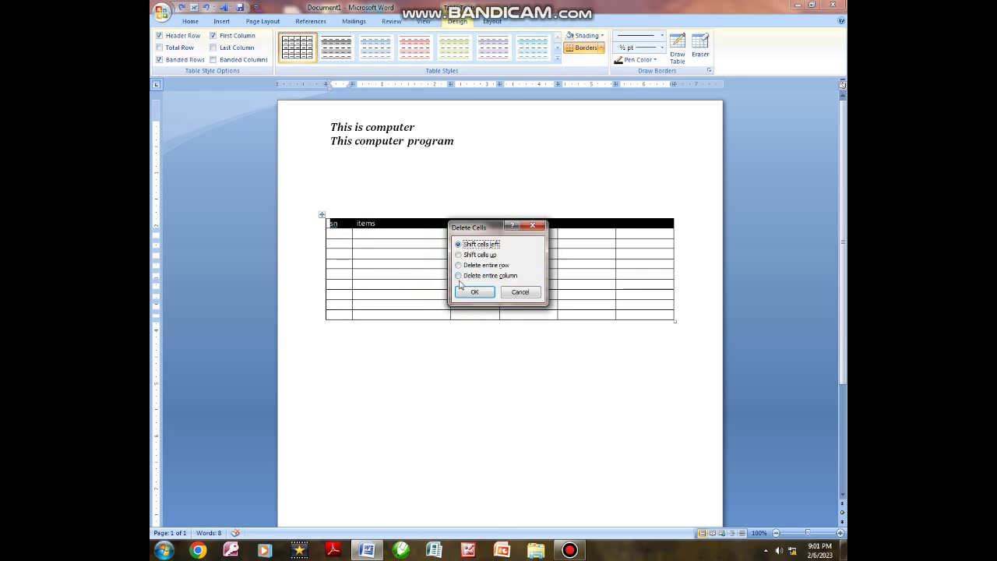
pyautogui.click(463, 276)
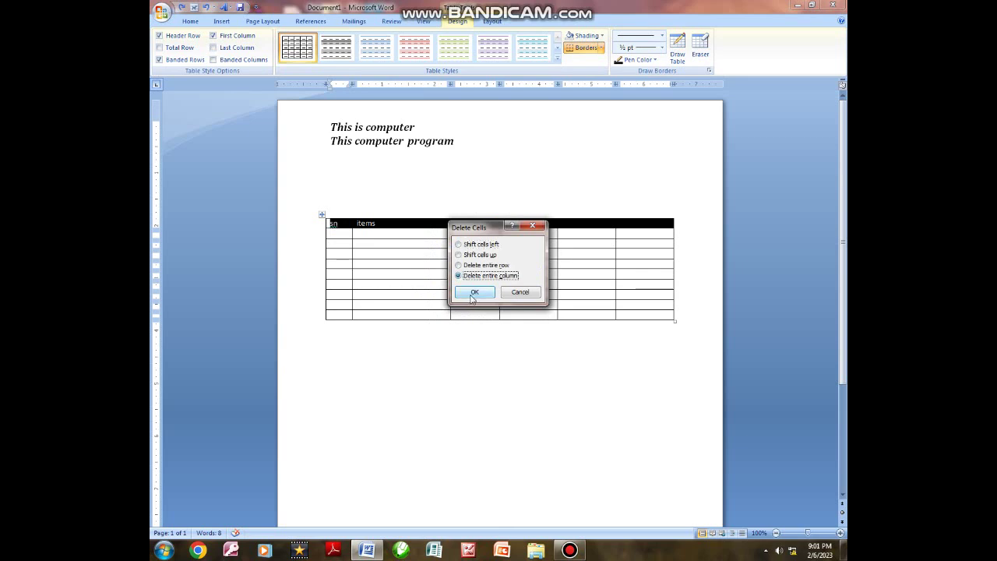
pyautogui.click(473, 292)
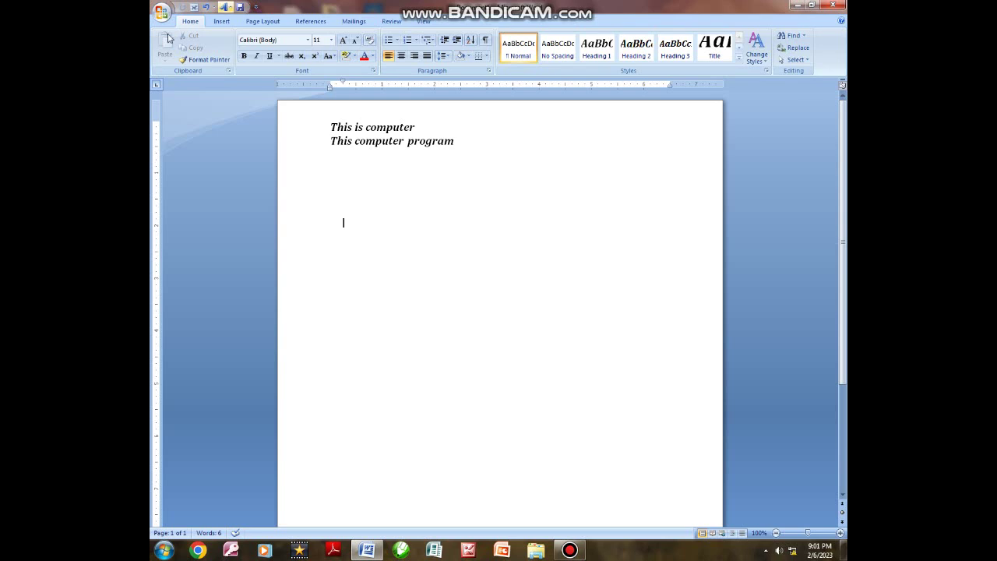
# - Draw the outer border of a table below the two lines of text, spanning the full text width, with Draw Table
pyautogui.click(220, 22)
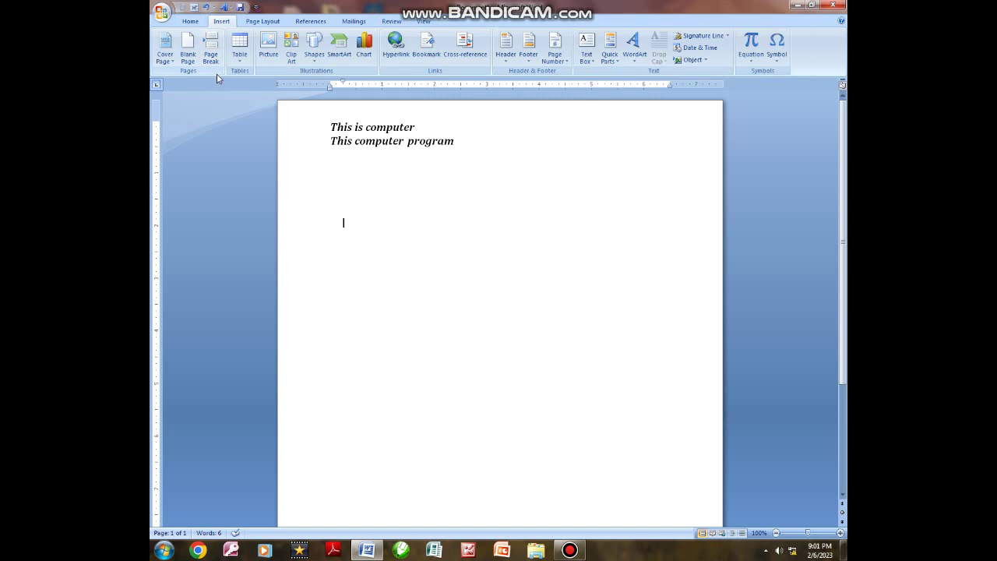
pyautogui.click(240, 56)
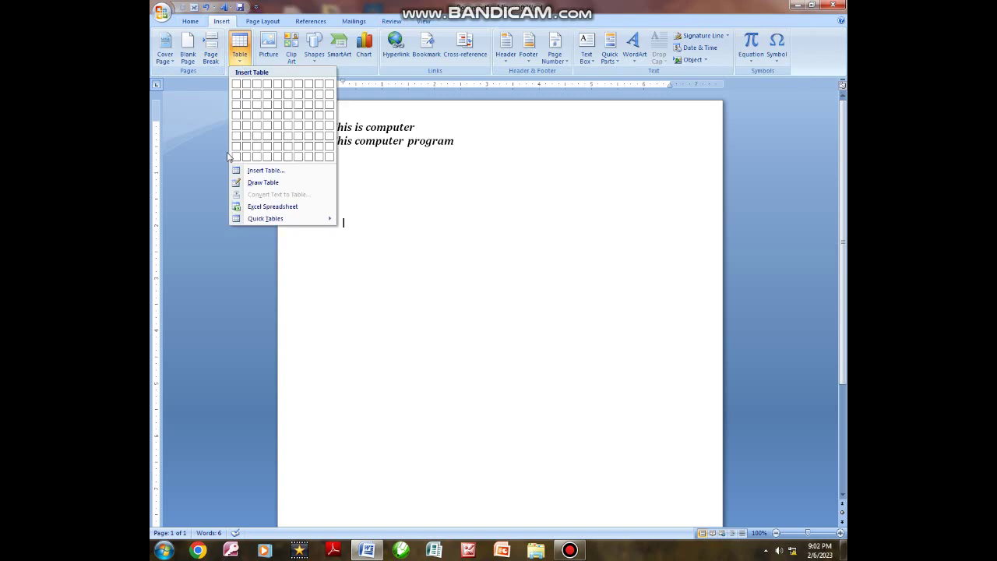
pyautogui.click(262, 184)
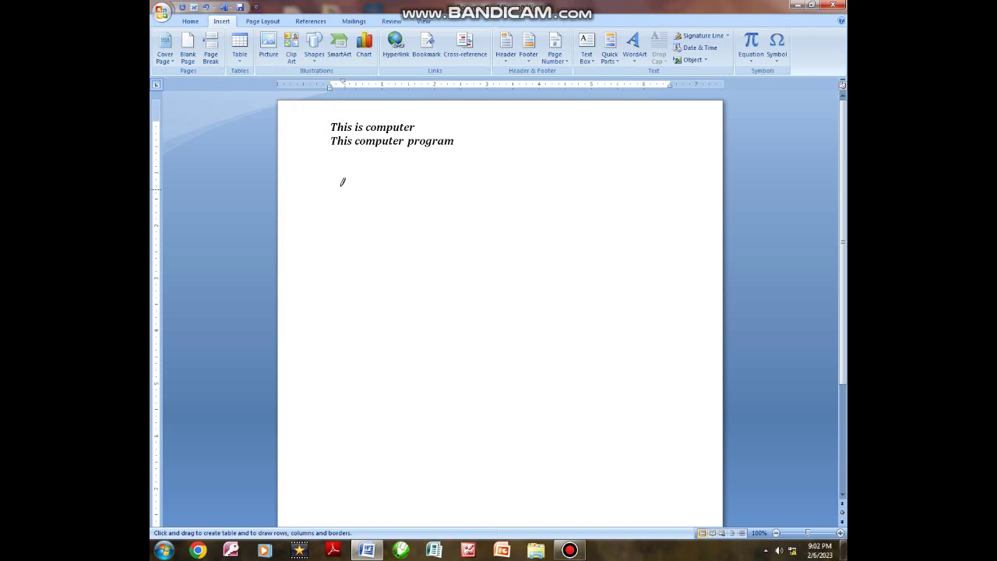
pyautogui.click(239, 55)
pyautogui.click(263, 183)
pyautogui.click(239, 52)
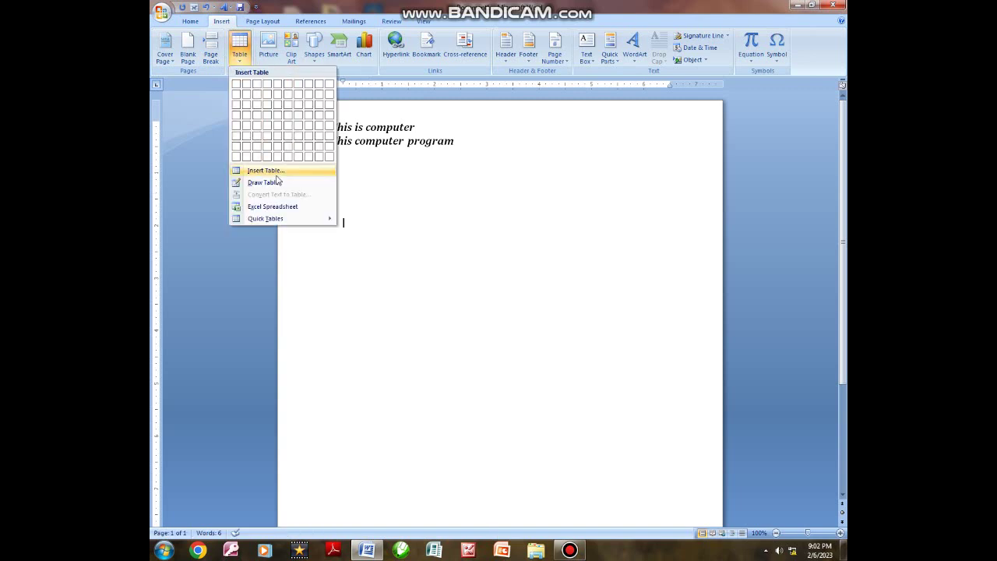
pyautogui.click(318, 187)
pyautogui.moveTo(328, 180)
pyautogui.mouseDown()
pyautogui.moveTo(420, 283)
pyautogui.moveTo(661, 340)
pyautogui.moveTo(687, 360)
pyautogui.mouseUp()
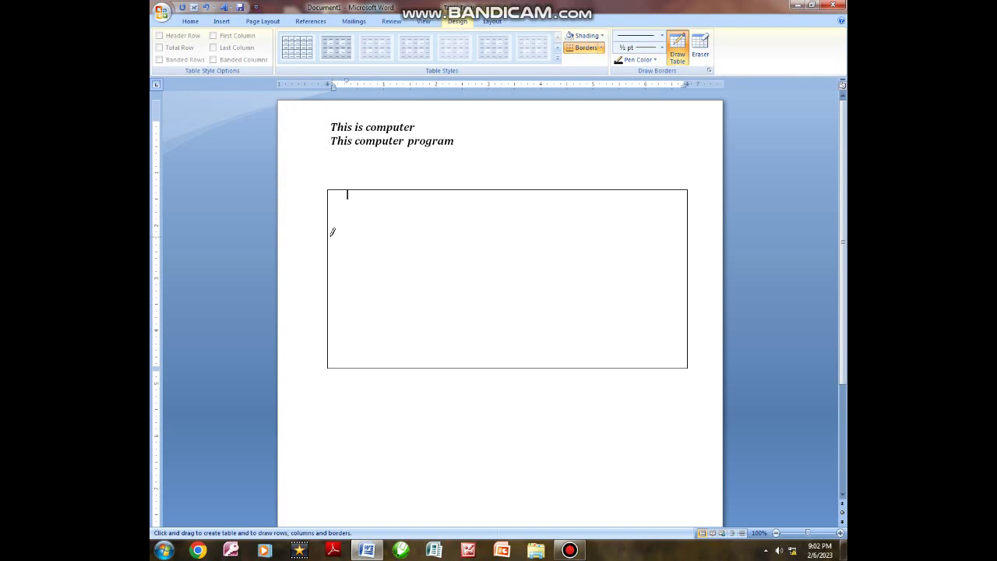
# - Draw three horizontal lines across the table to divide it into four rows
pyautogui.moveTo(350, 236); pyautogui.dragTo(591, 237)
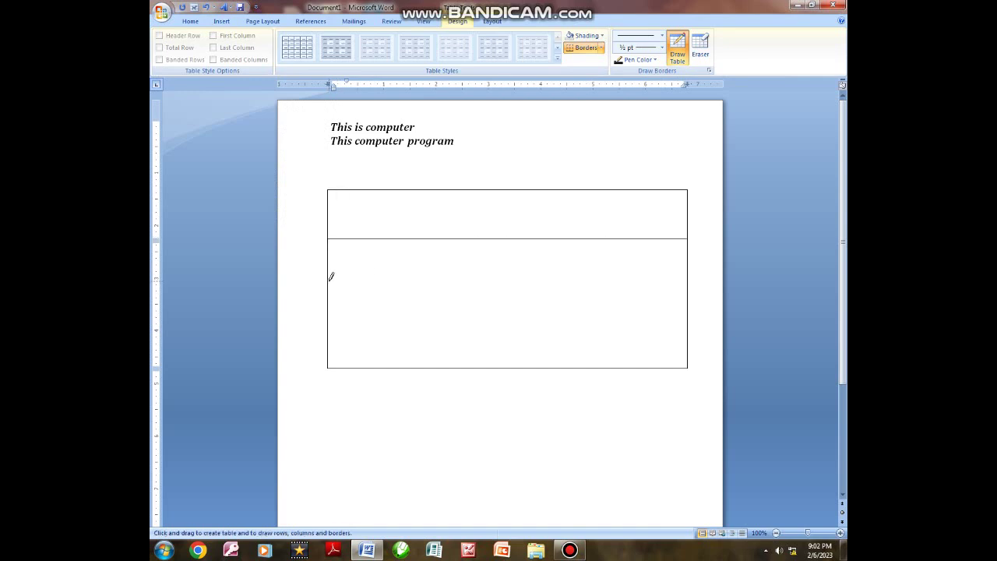
pyautogui.moveTo(480, 278); pyautogui.dragTo(608, 279)
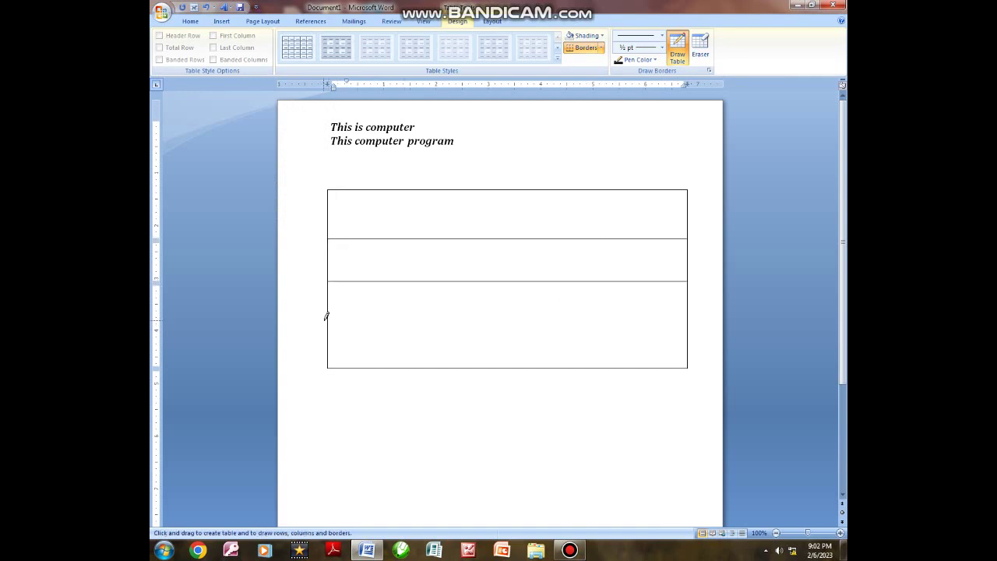
pyautogui.moveTo(331, 315); pyautogui.dragTo(575, 316)
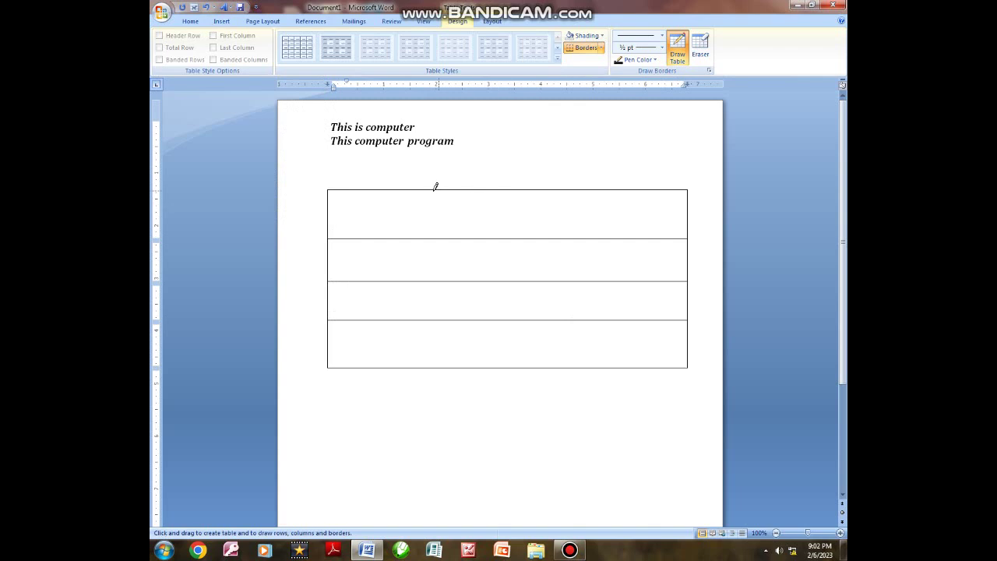
# - Divide the table into columns with vertical lines, splitting the right part of the first row in two with a horizontal line
pyautogui.moveTo(434, 187); pyautogui.dragTo(431, 363)
pyautogui.moveTo(535, 187)
pyautogui.mouseDown()
pyautogui.moveTo(534, 232)
pyautogui.moveTo(676, 213)
pyautogui.mouseUp()
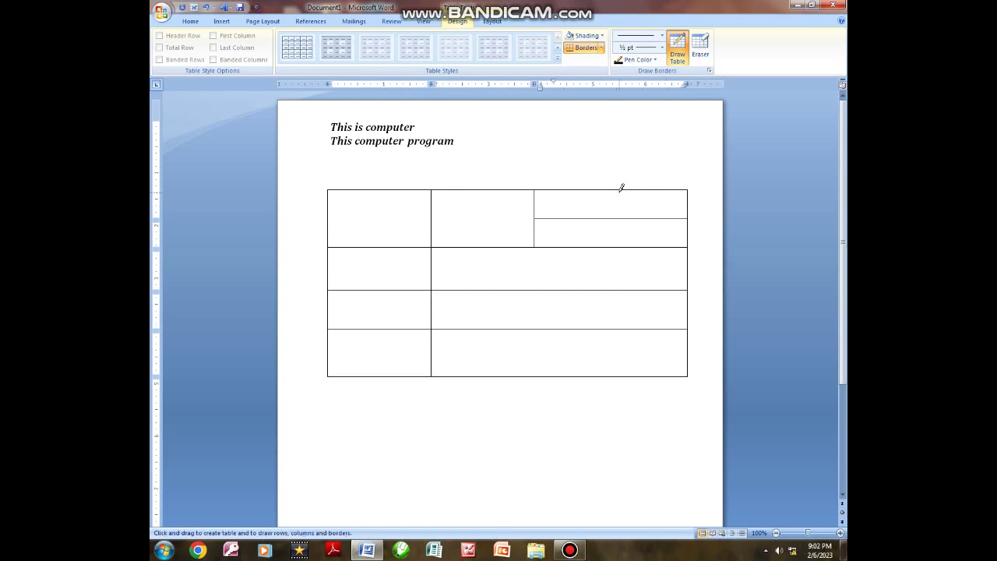
pyautogui.moveTo(620, 187); pyautogui.dragTo(619, 375)
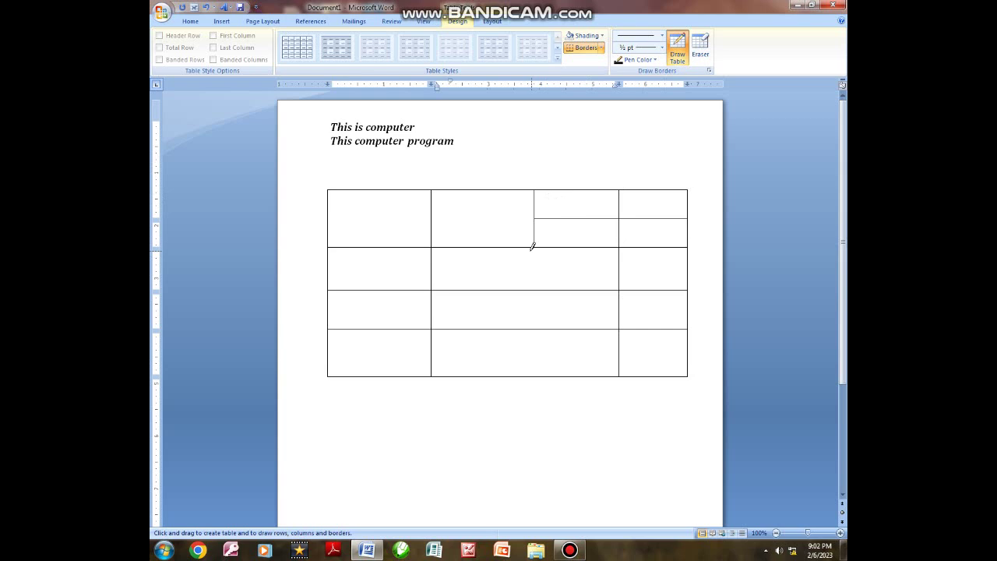
pyautogui.moveTo(566, 190); pyautogui.dragTo(573, 374)
pyautogui.moveTo(483, 248); pyautogui.dragTo(485, 356)
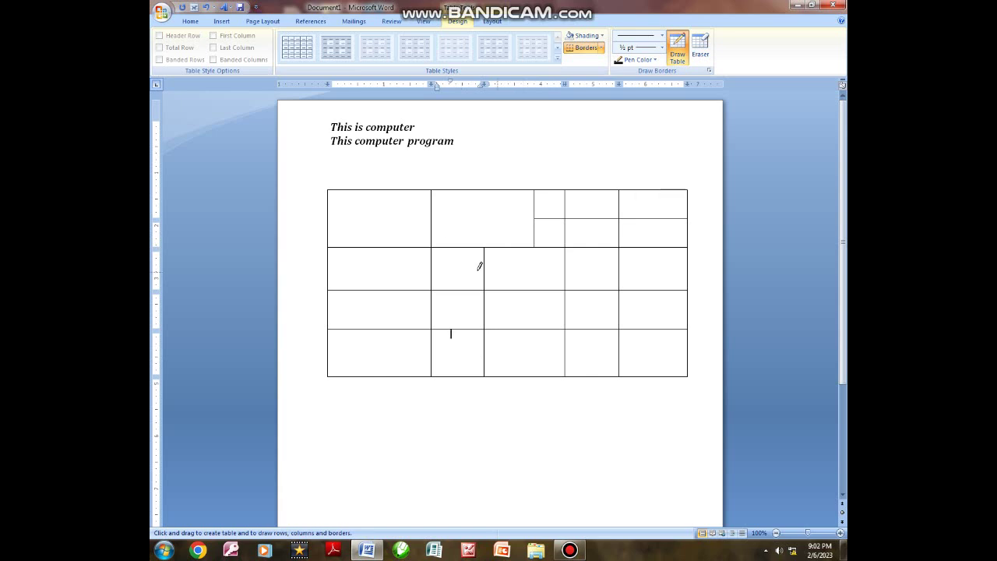
pyautogui.click(343, 405)
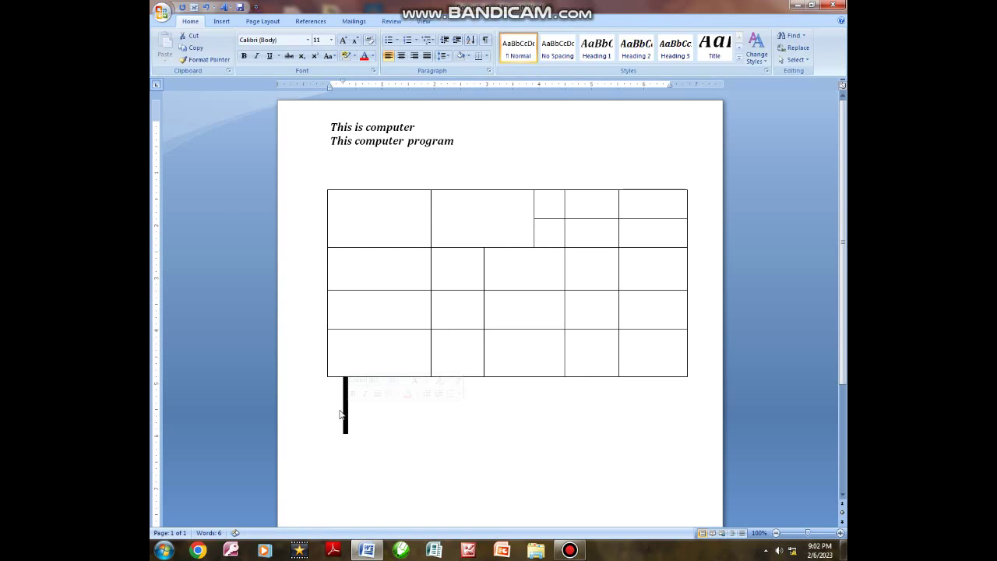
pyautogui.scroll(-2, 342, 389)
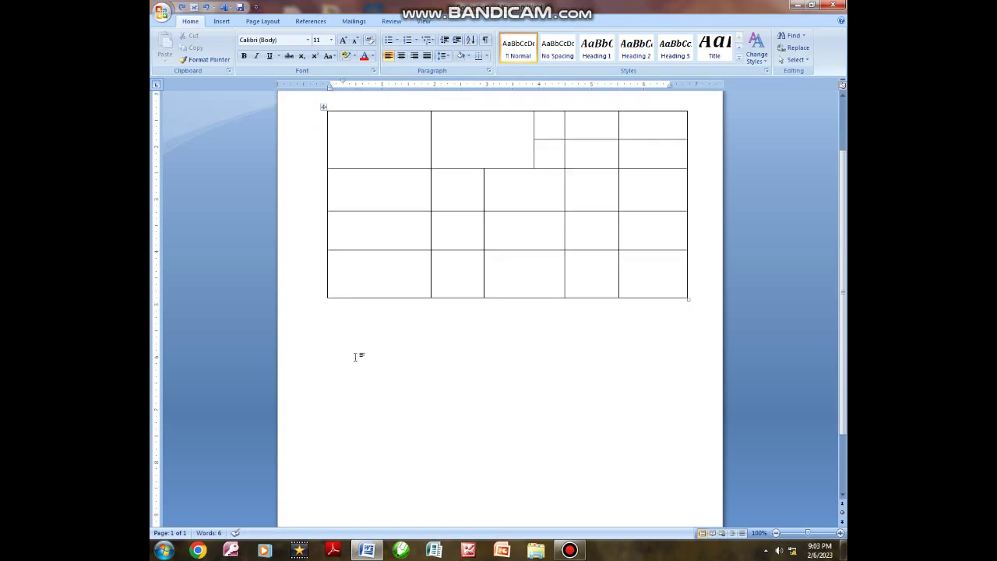
pyautogui.scroll(1, 475, 263)
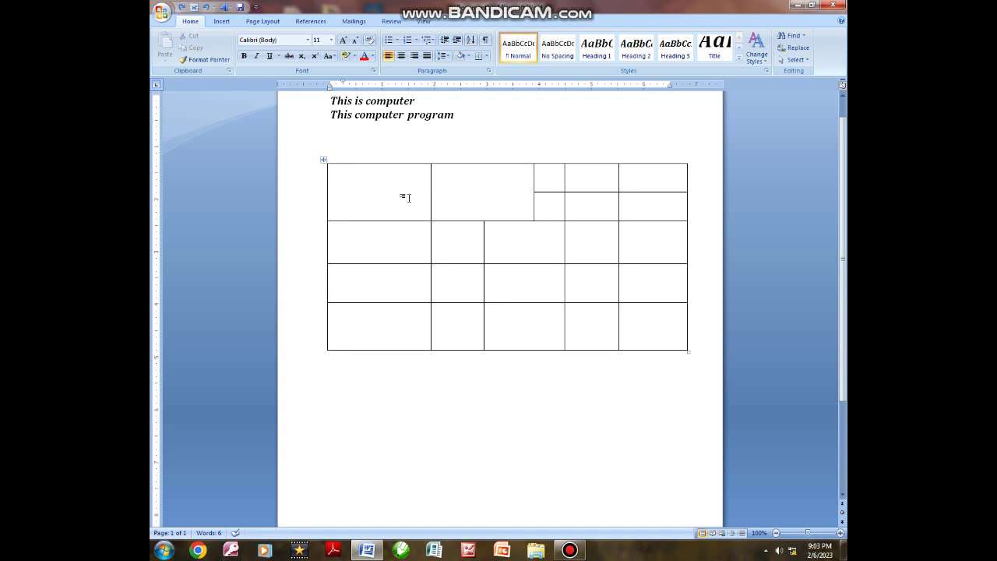
pyautogui.scroll(1, 415, 201)
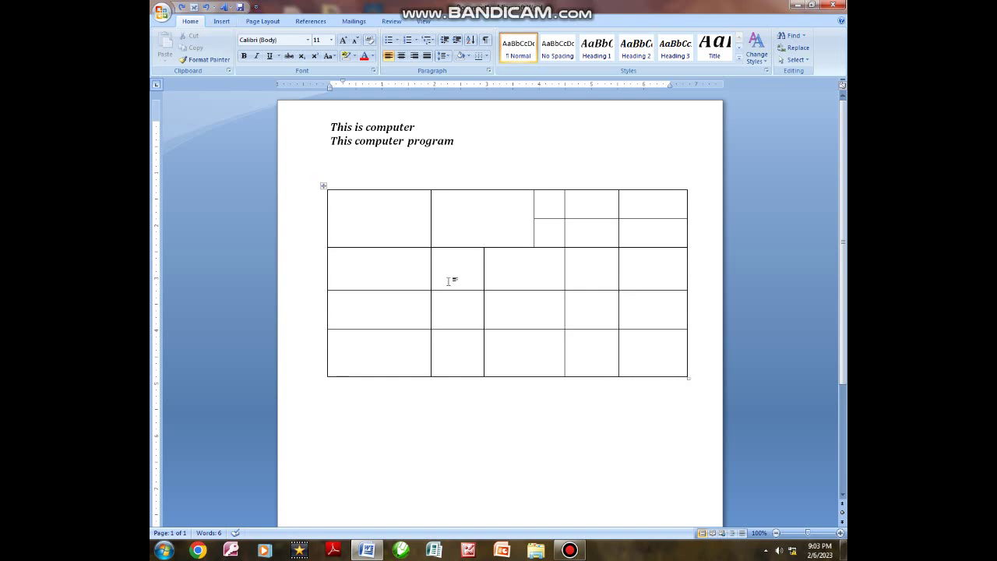
pyautogui.scroll(-2, 433, 364)
pyautogui.scroll(-1, 433, 363)
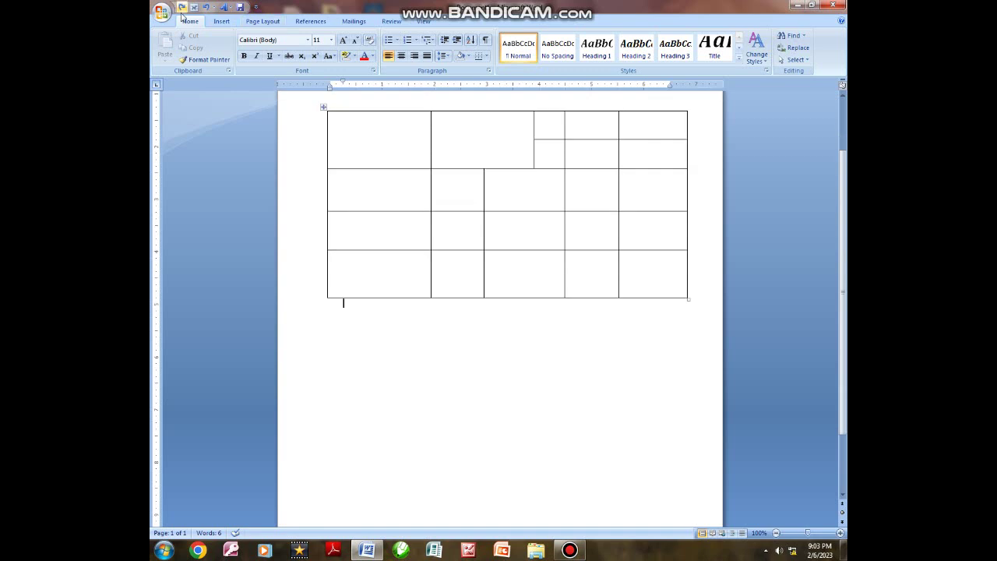
pyautogui.scroll(2, 359, 173)
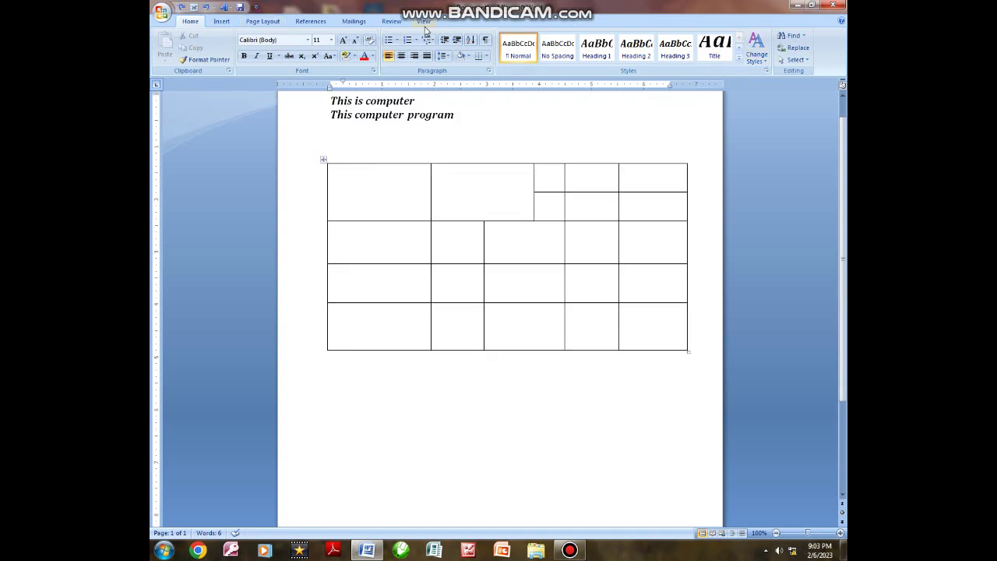
# - Erase the whole drawn table, inner lines and outer border, with the Eraser tool
pyautogui.click(419, 169)
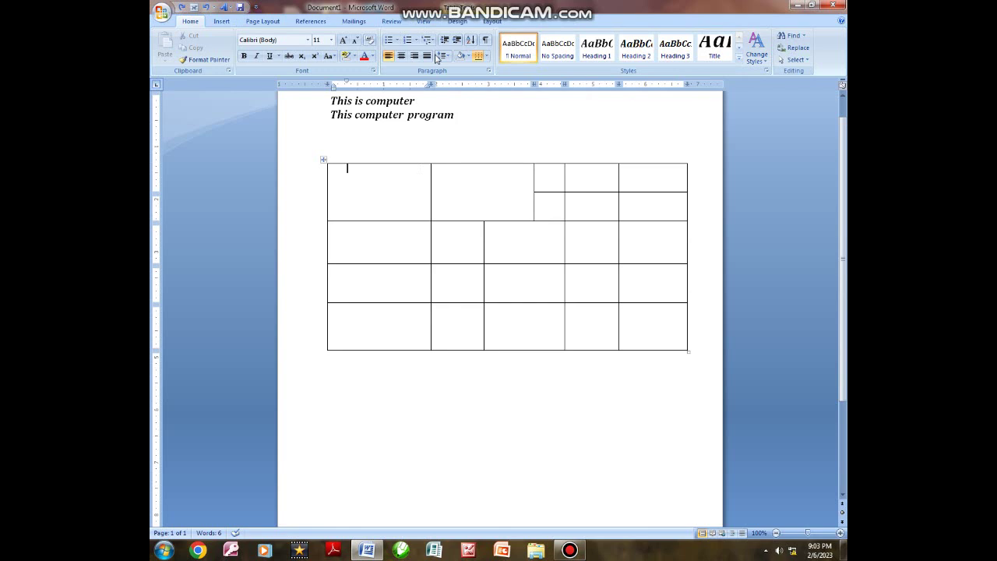
pyautogui.click(502, 22)
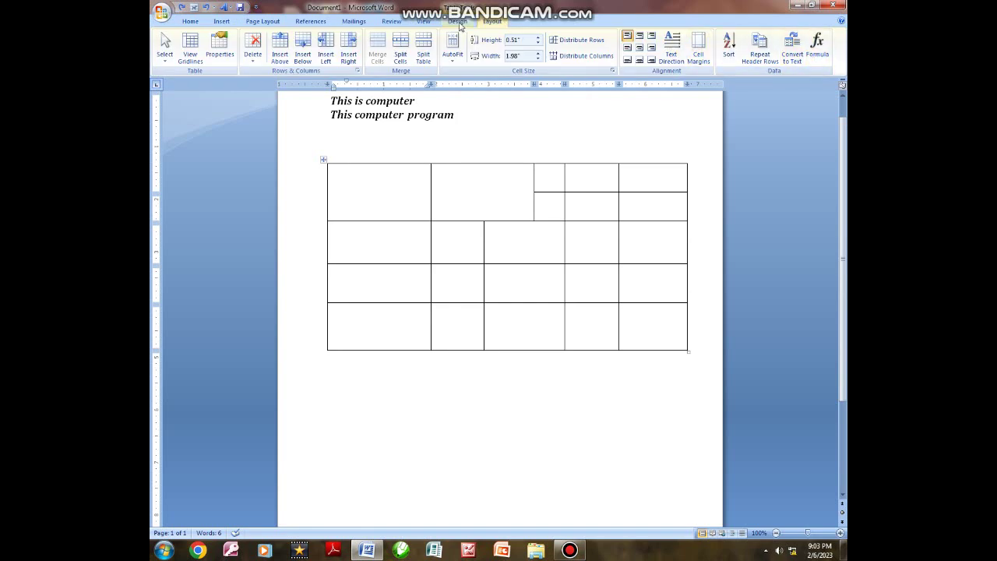
pyautogui.click(459, 21)
pyautogui.click(699, 45)
pyautogui.moveTo(334, 163); pyautogui.dragTo(668, 347)
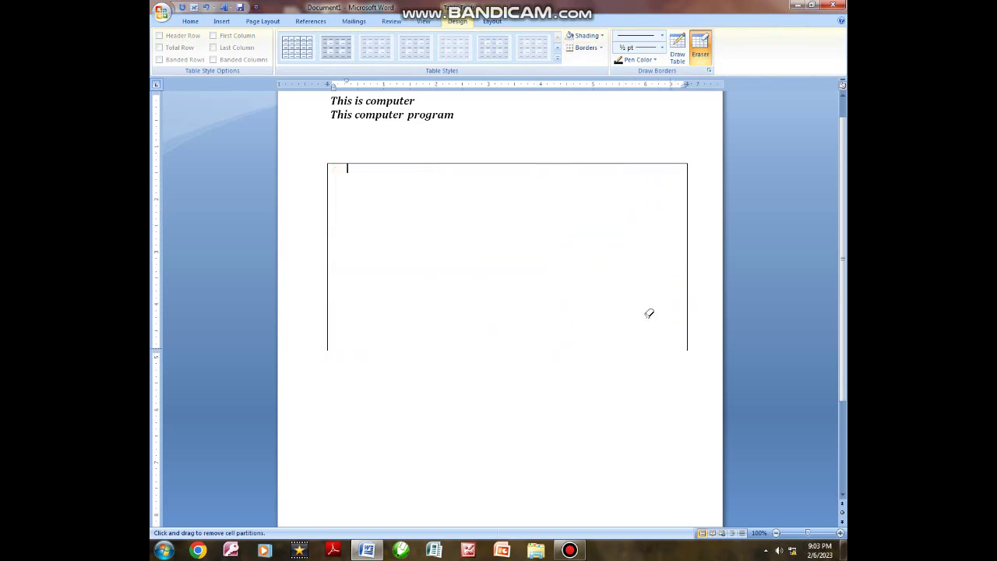
pyautogui.moveTo(310, 154)
pyautogui.mouseDown()
pyautogui.moveTo(614, 275)
pyautogui.moveTo(716, 358)
pyautogui.moveTo(659, 348)
pyautogui.mouseUp()
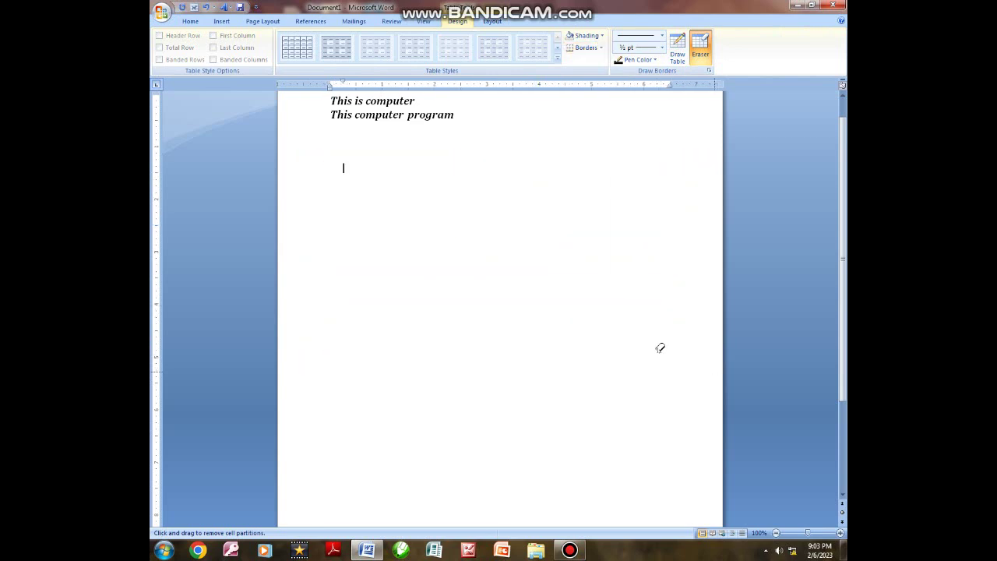
pyautogui.doubleClick(399, 166)
pyautogui.click(362, 171)
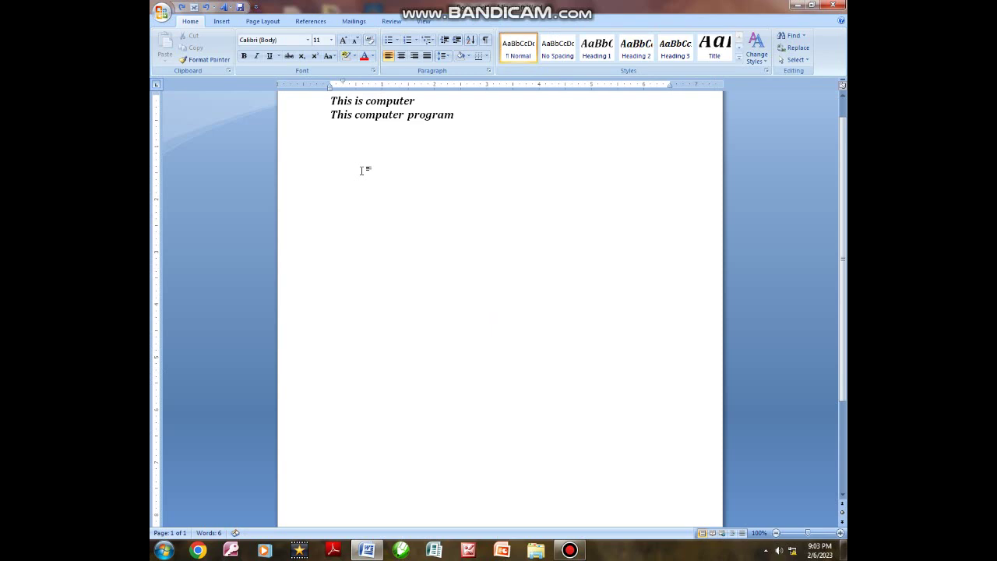
# - Draw a rounded rectangle about 5 inches wide and 2.1 inches high below the two lines of text
pyautogui.scroll(1, 362, 171)
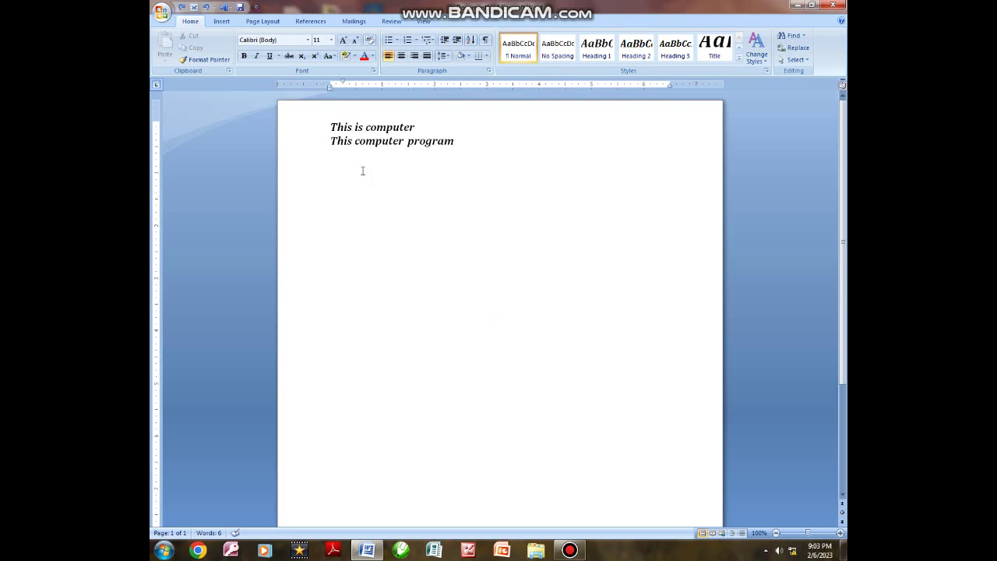
pyautogui.click(224, 22)
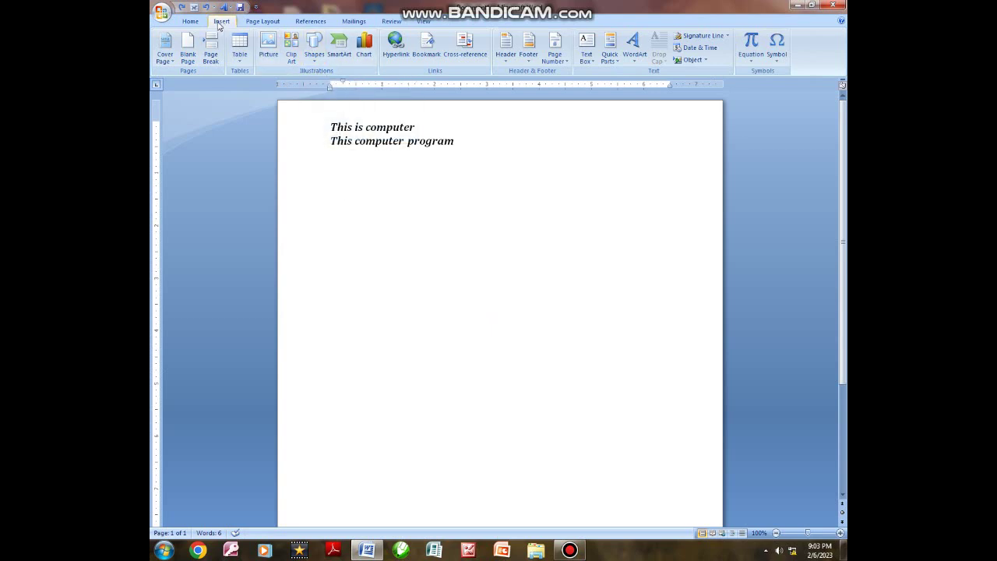
pyautogui.click(316, 64)
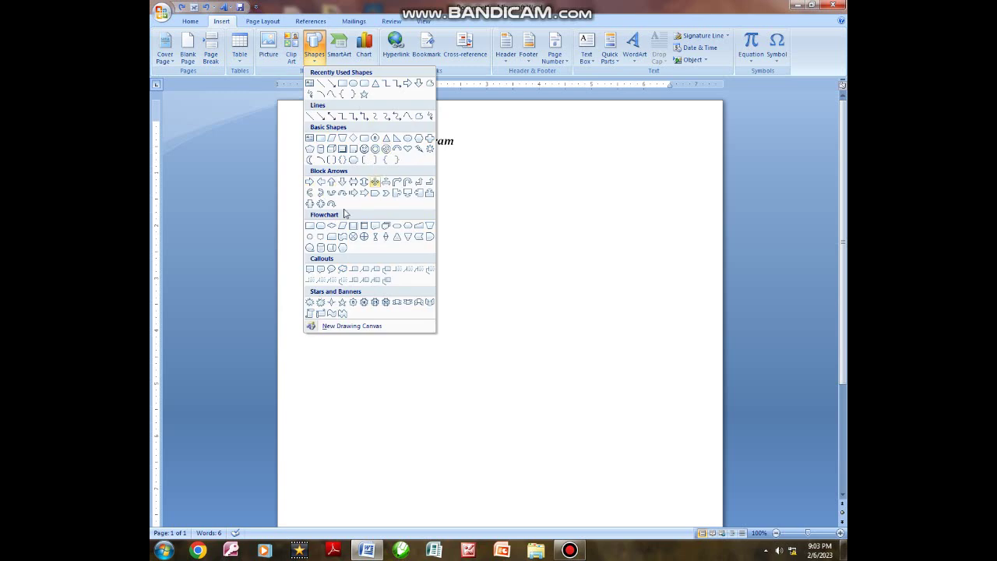
pyautogui.click(362, 83)
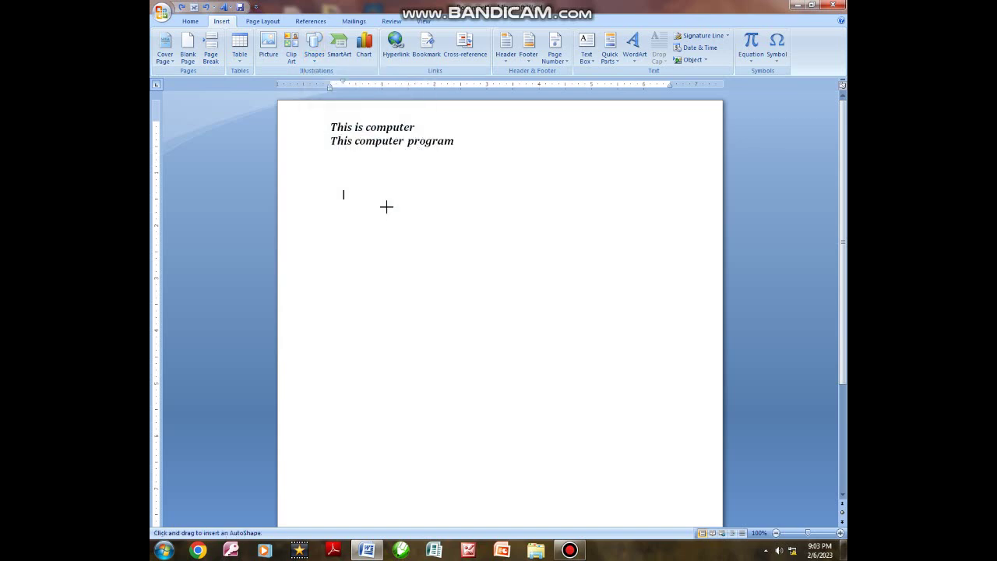
pyautogui.moveTo(382, 203); pyautogui.dragTo(645, 315)
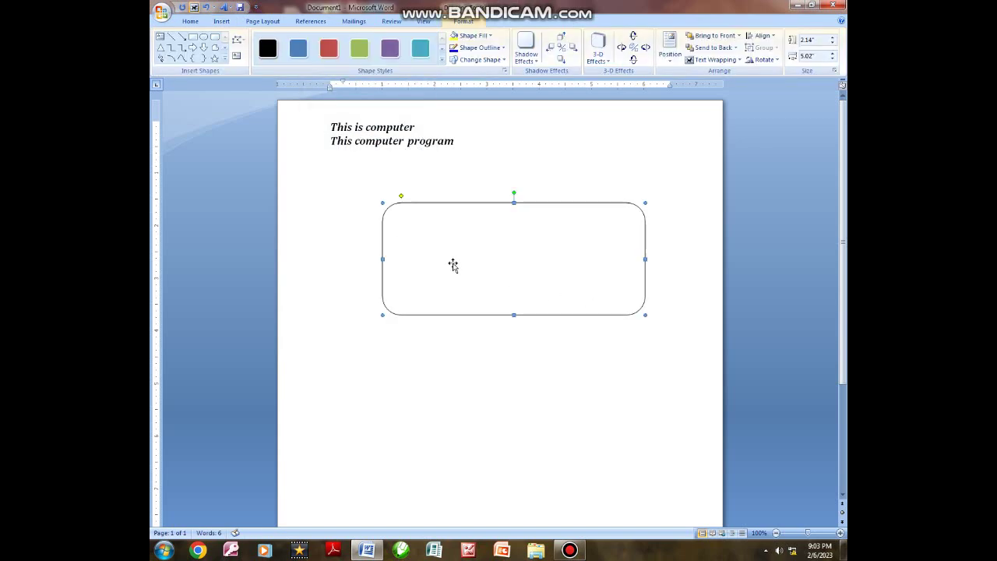